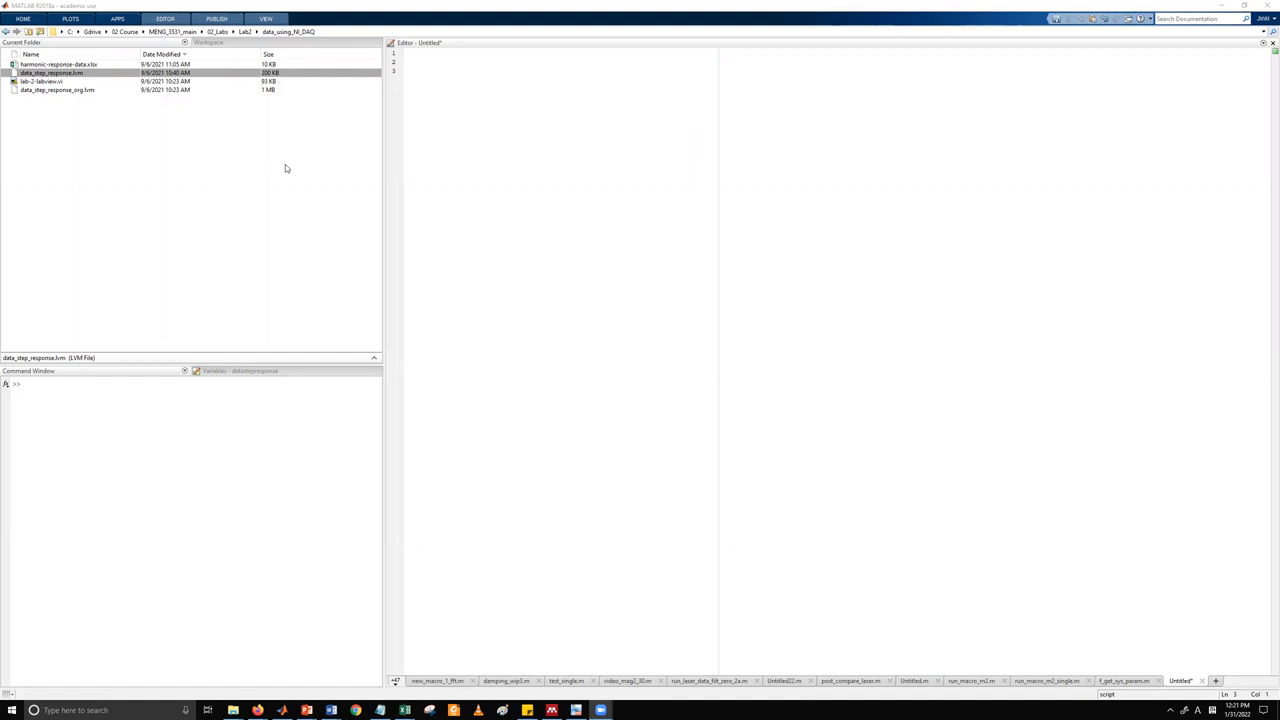
Show the workspace and bring in data_step_response.lvm from the file explorer to start importing it.
left_click(255, 170)
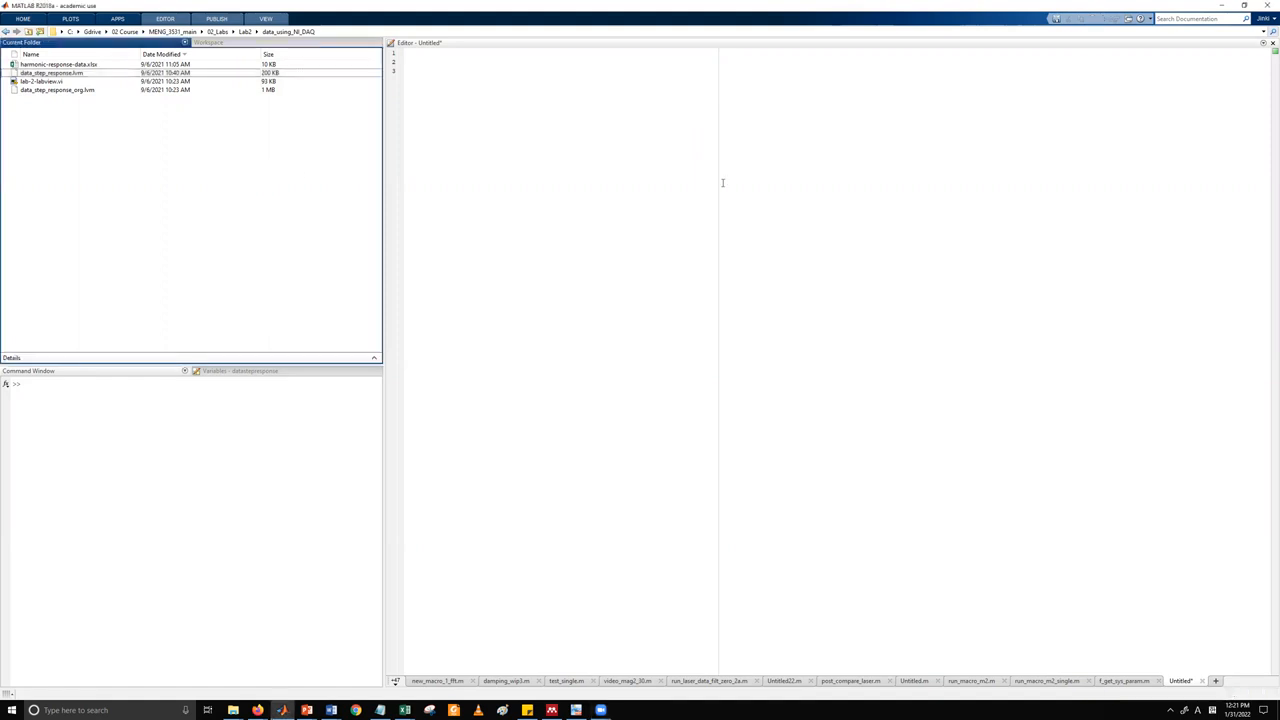
left_click(283, 43)
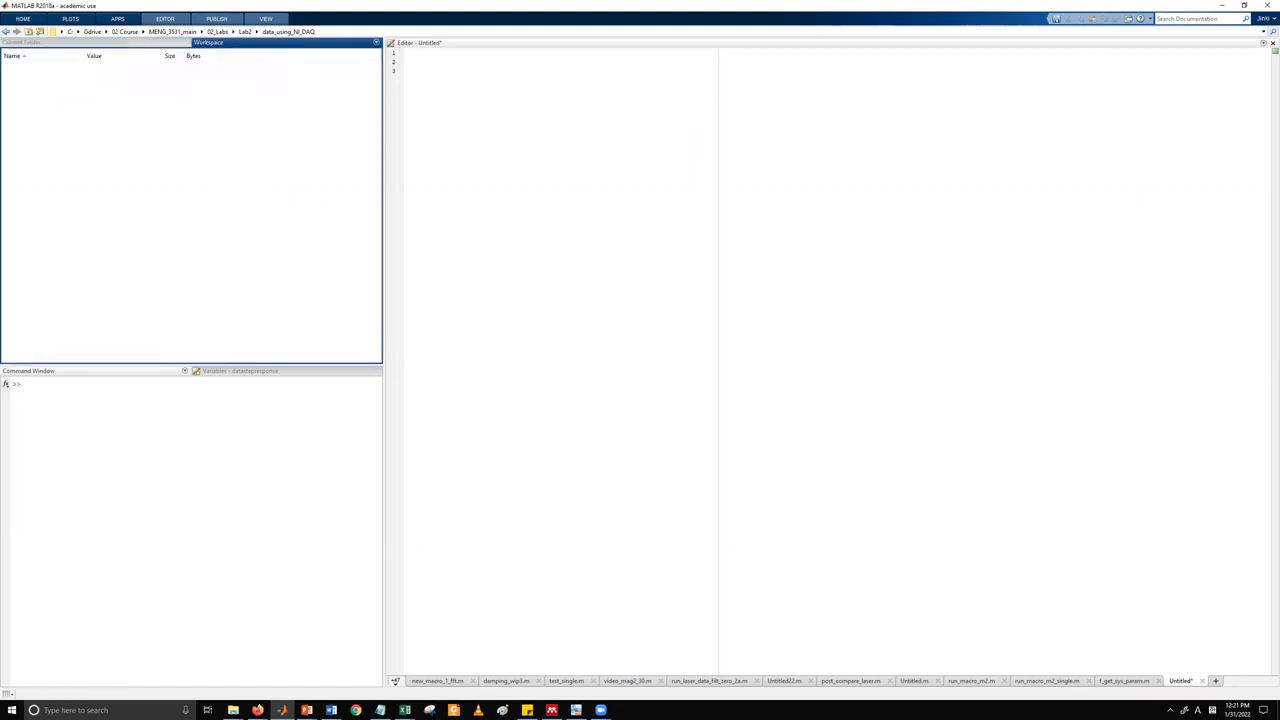
key("super+e")
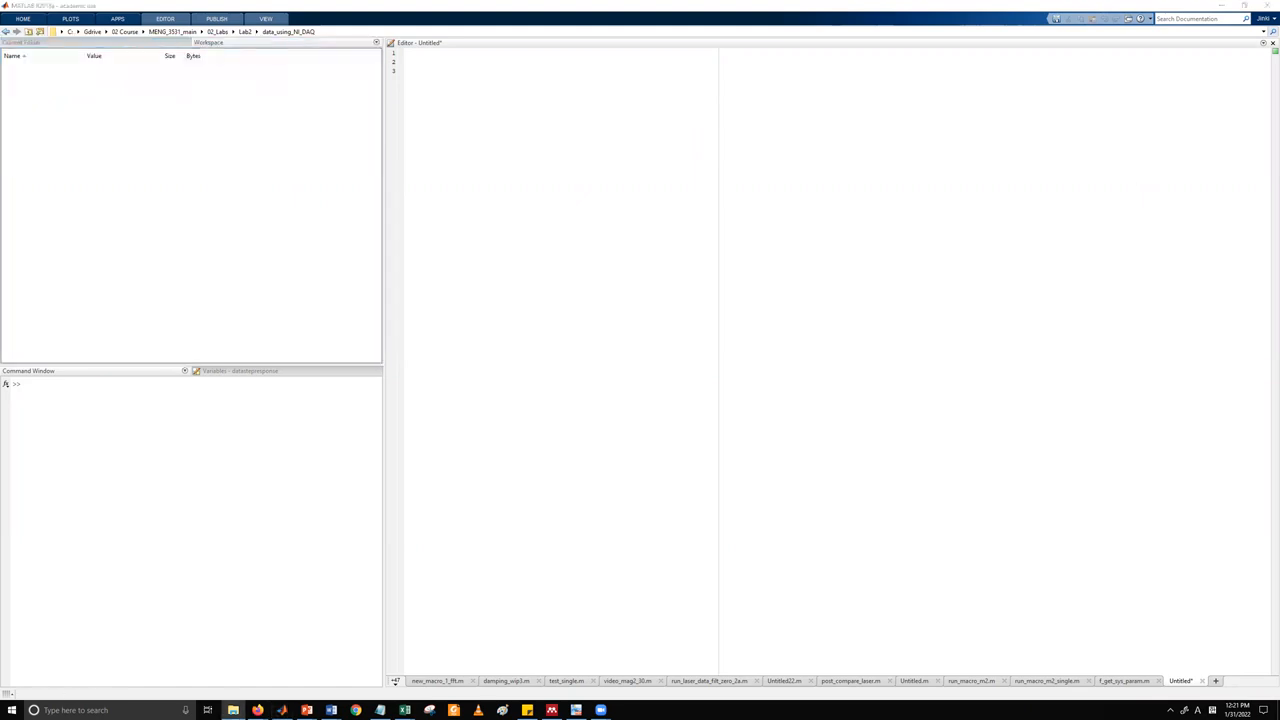
left_click_drag(662, 82, 205, 149)
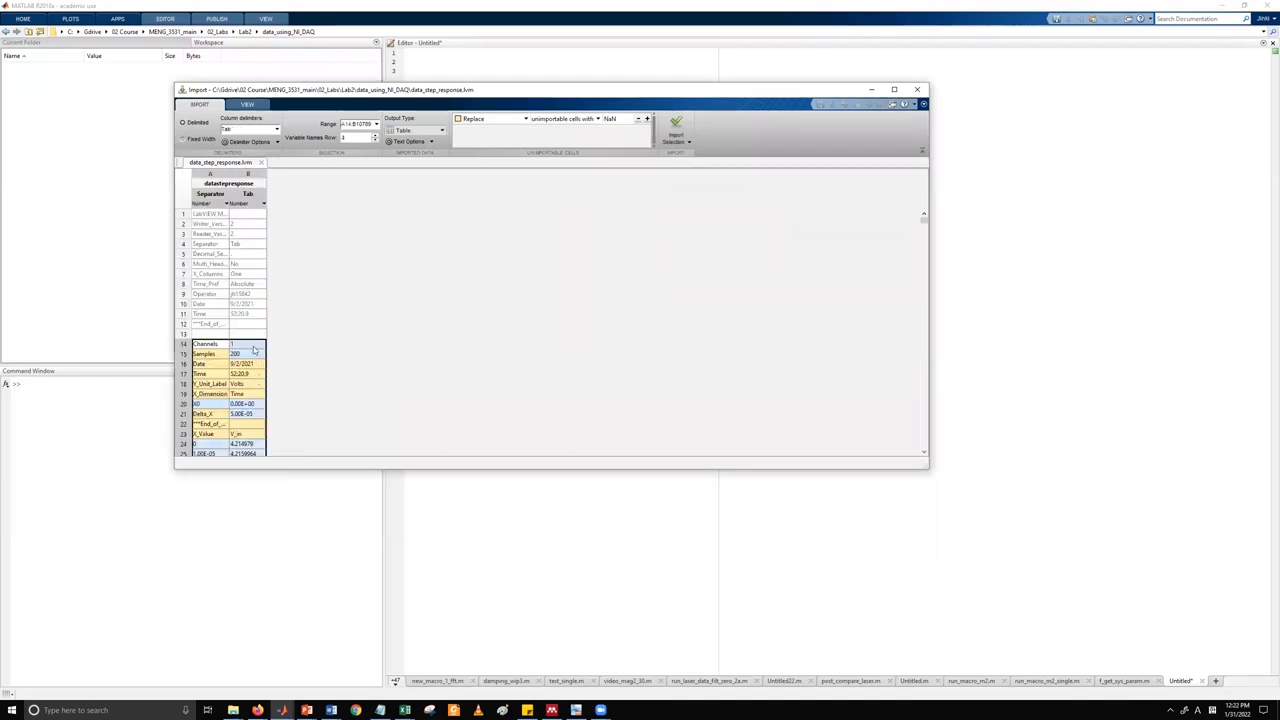
Restrict the import selection to the numeric data in columns A and B, starting at row 24.
scroll(253, 343, "down", 2)
left_click_drag(234, 281, 221, 383)
scroll(221, 383, "up", 1)
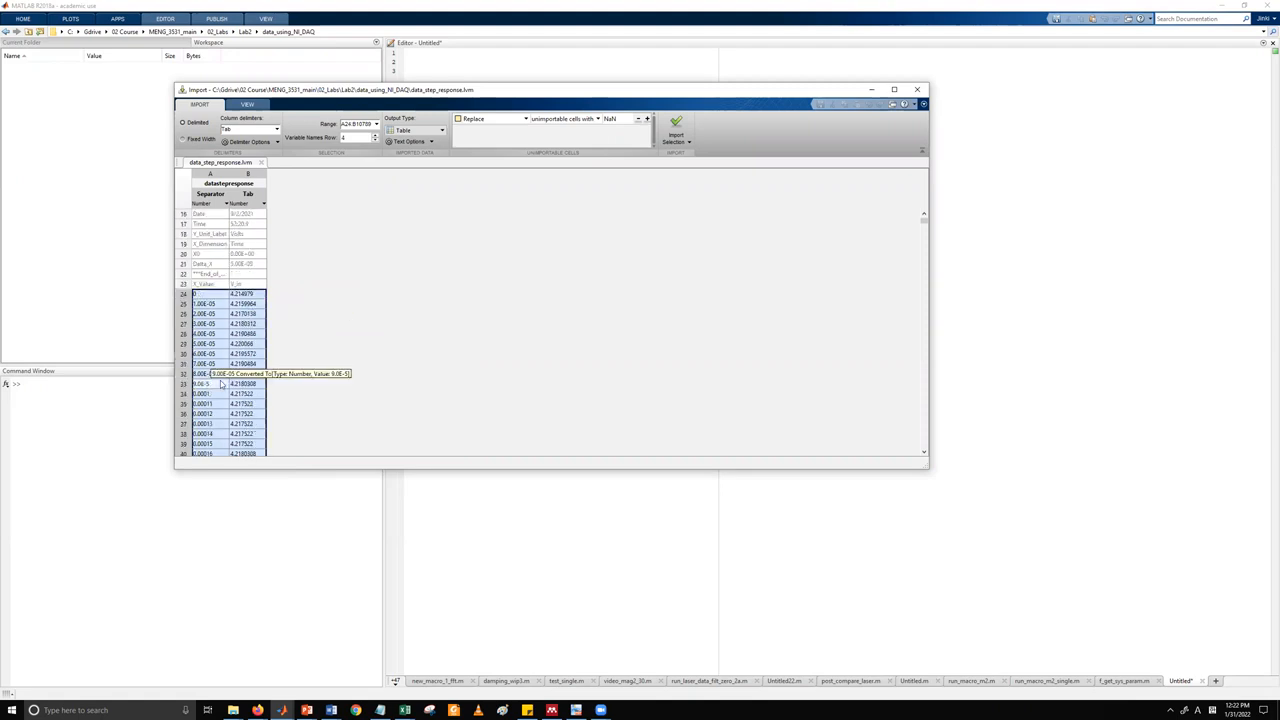
Import the selected data with the output type Numeric Matrix and close the import window.
left_click(415, 131)
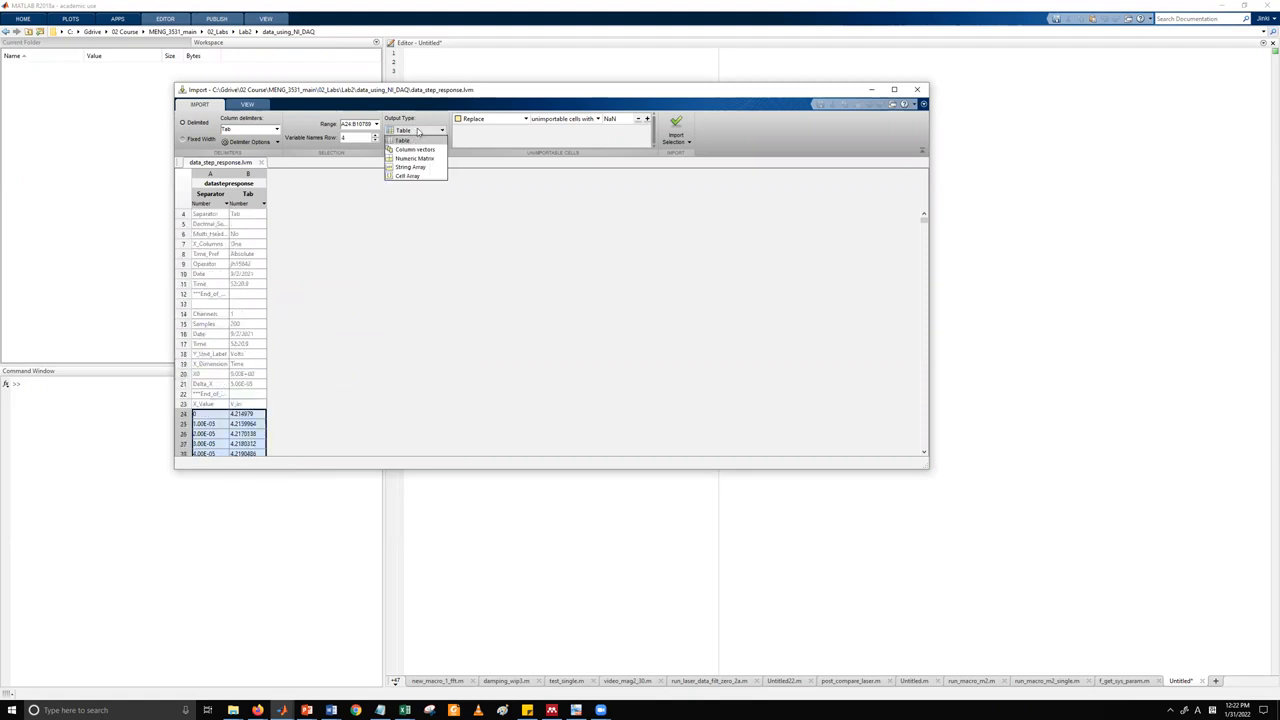
left_click(415, 158)
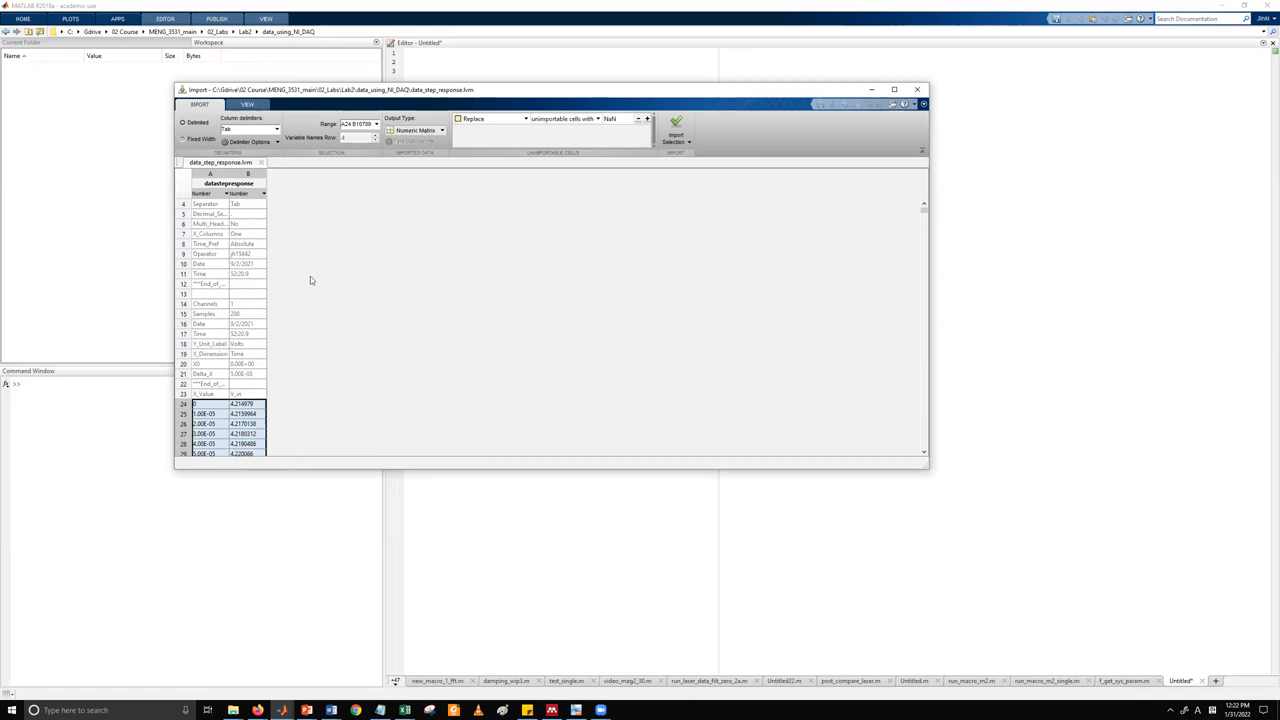
left_click(676, 127)
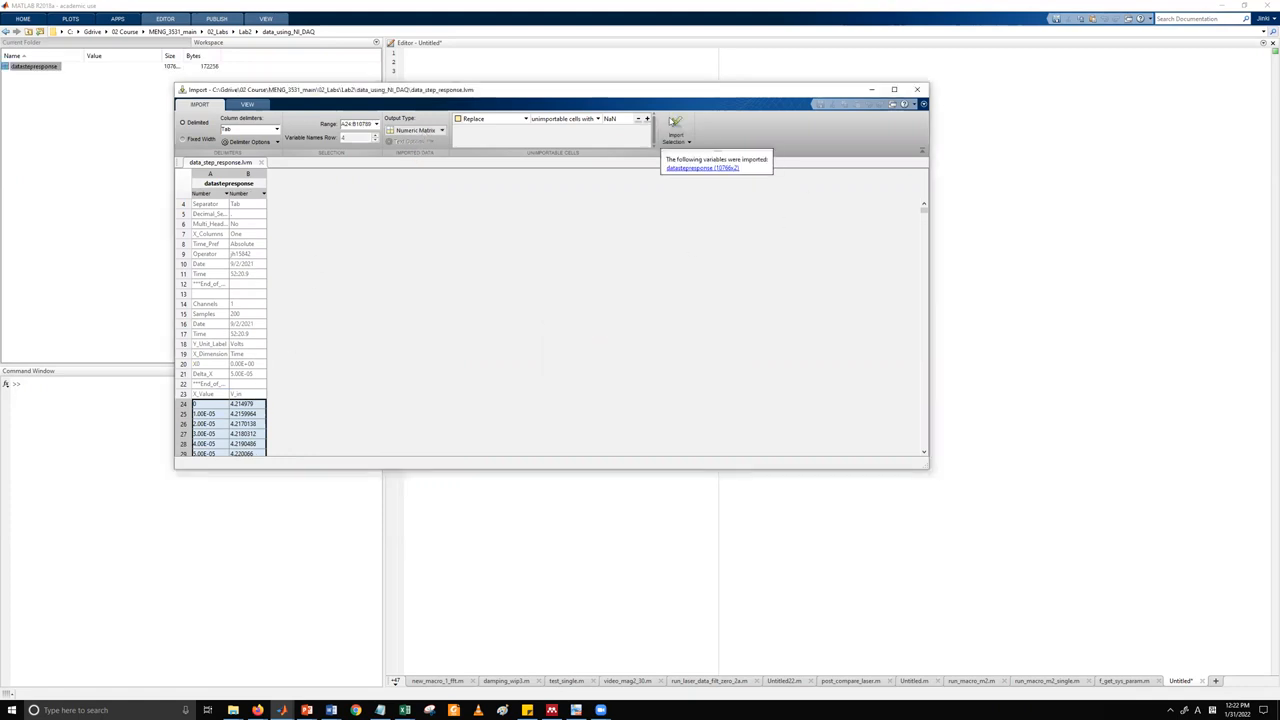
left_click(917, 89)
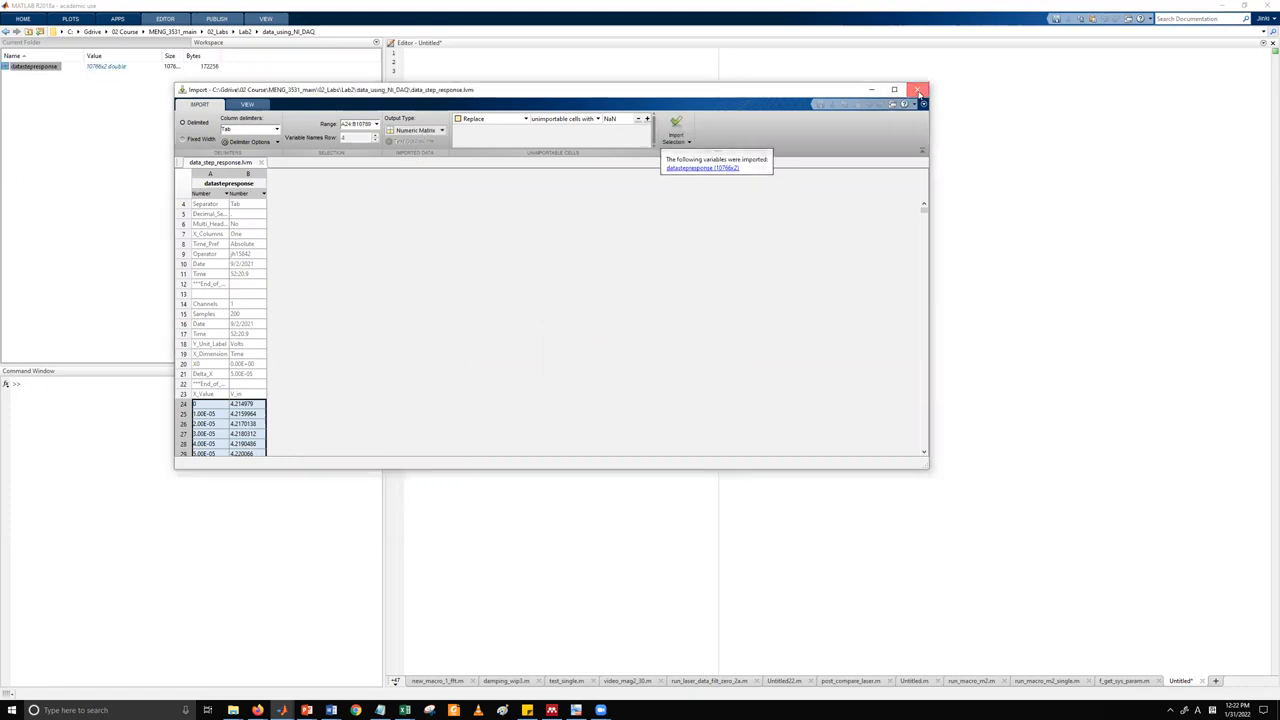
Open the imported datastepresponse variable and examine its first and second columns.
left_click(35, 67)
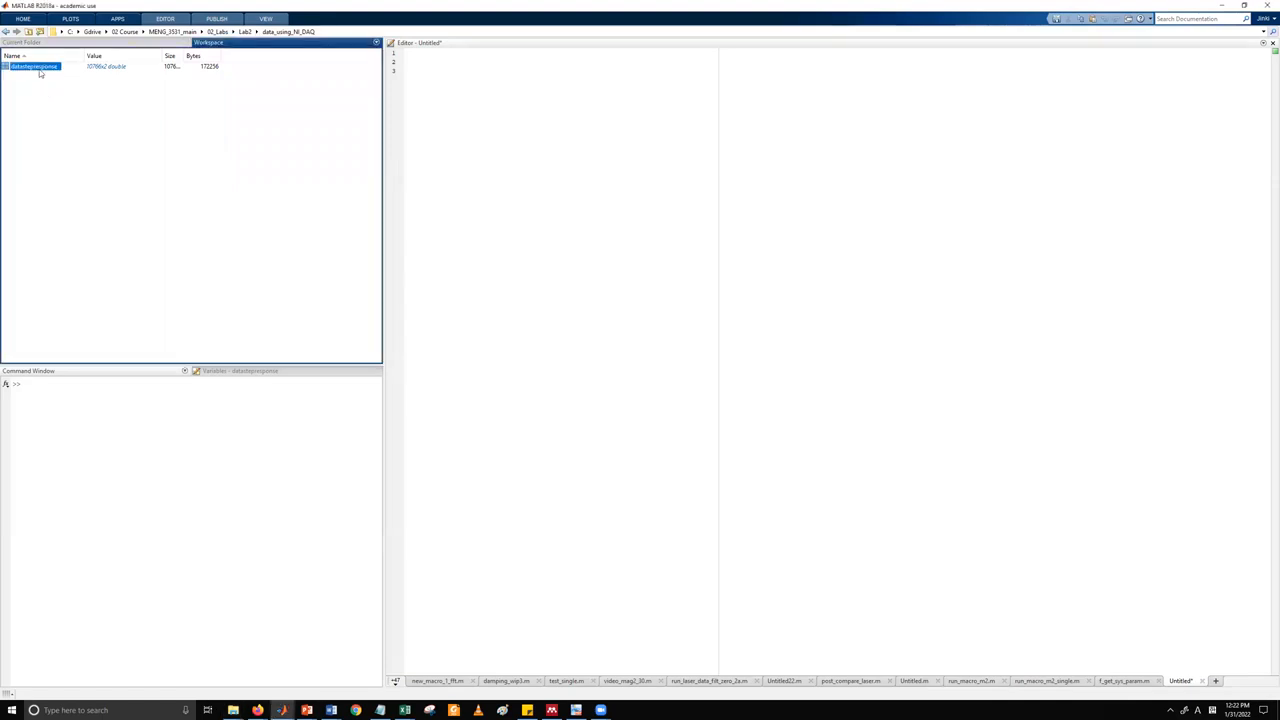
left_click(36, 67)
double_click(36, 67)
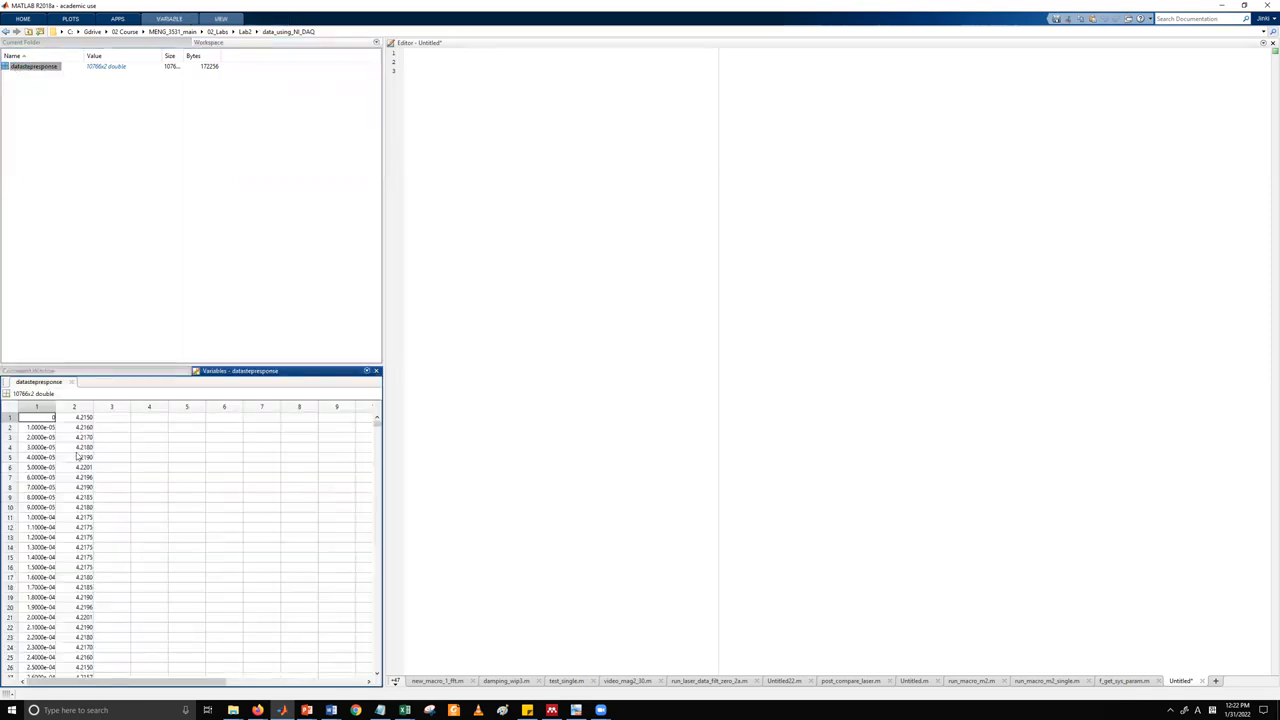
left_click_drag(40, 418, 40, 580)
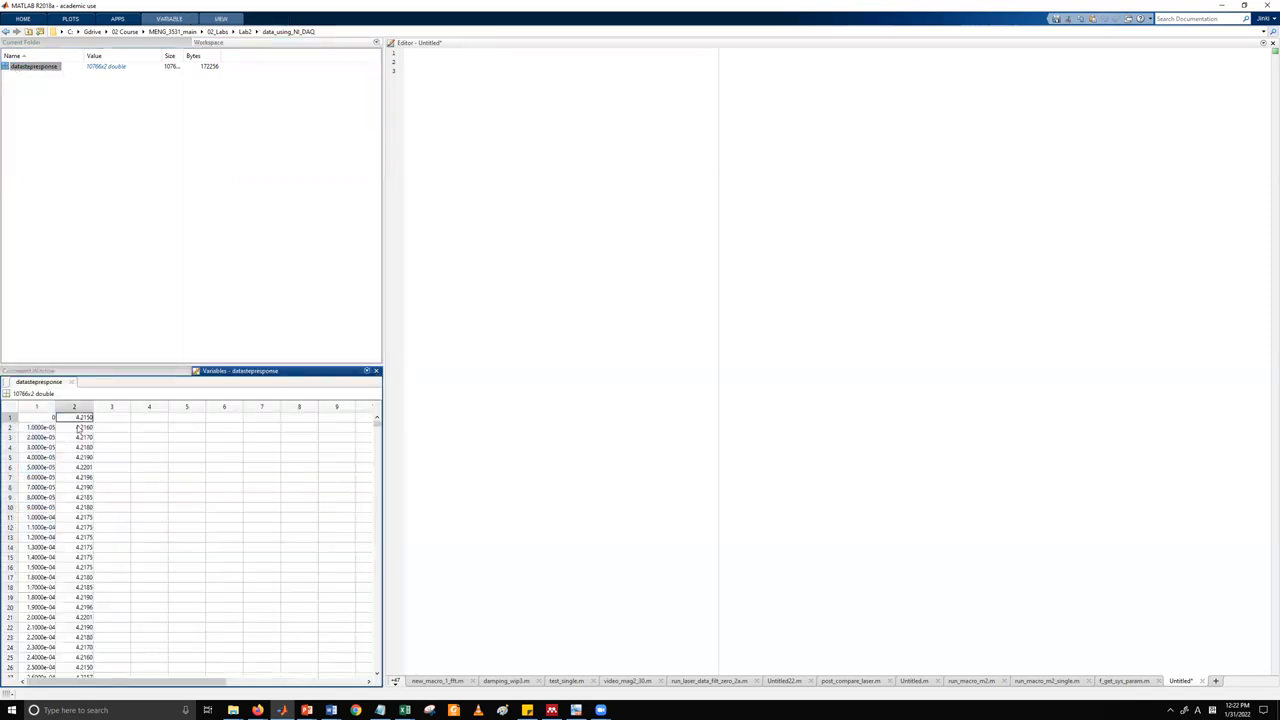
left_click_drag(40, 420, 24, 648)
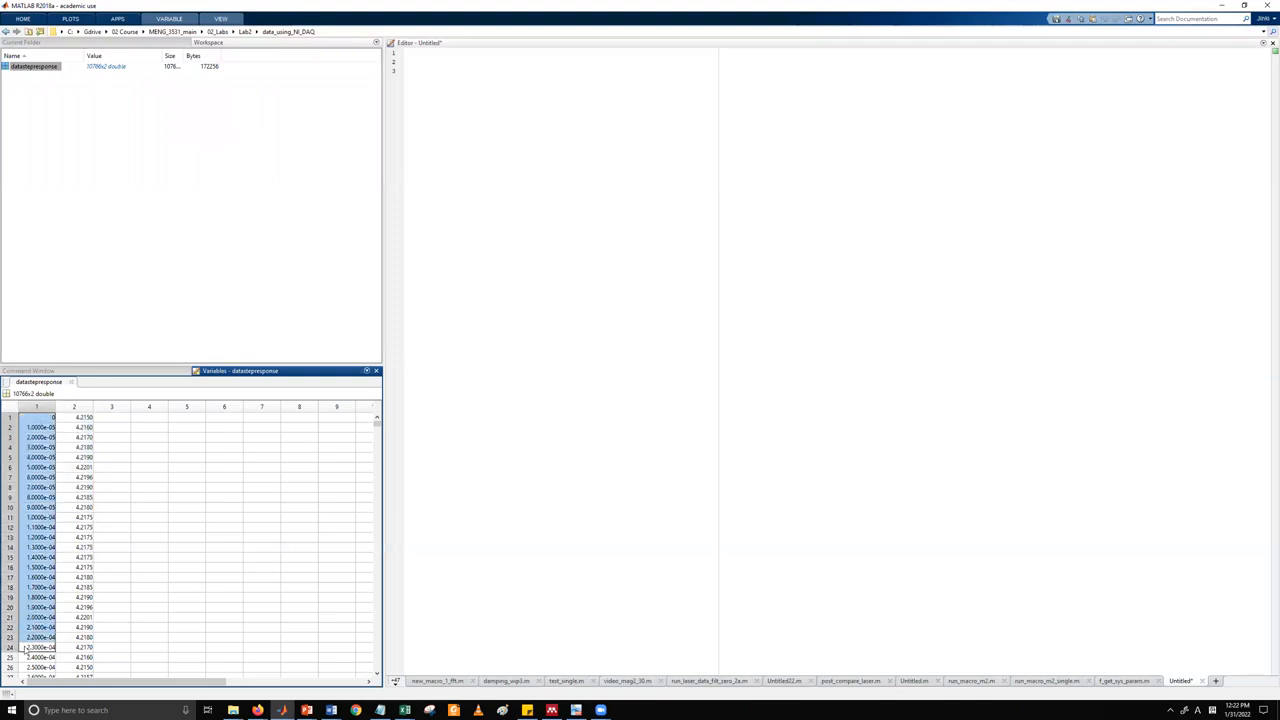
left_click_drag(82, 420, 96, 597)
left_click(112, 587)
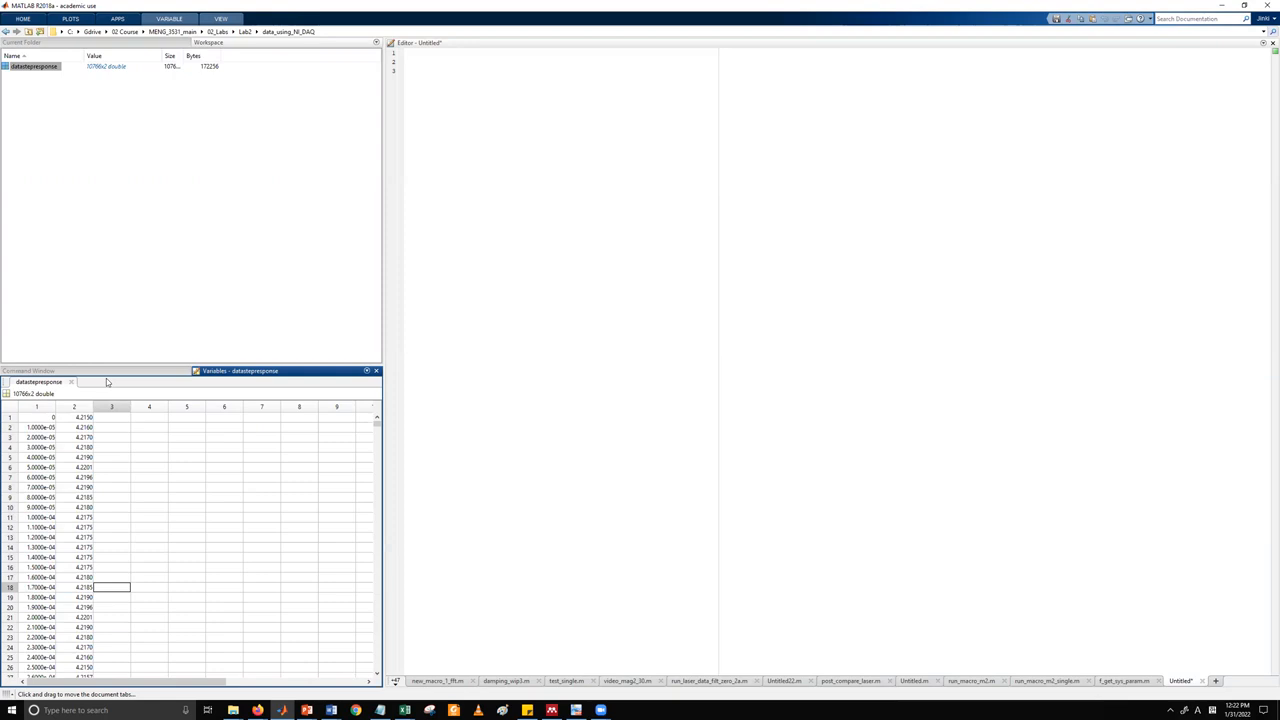
Start Import Data for data_step_response.lvm from the current folder and close the import window without importing.
left_click(76, 44)
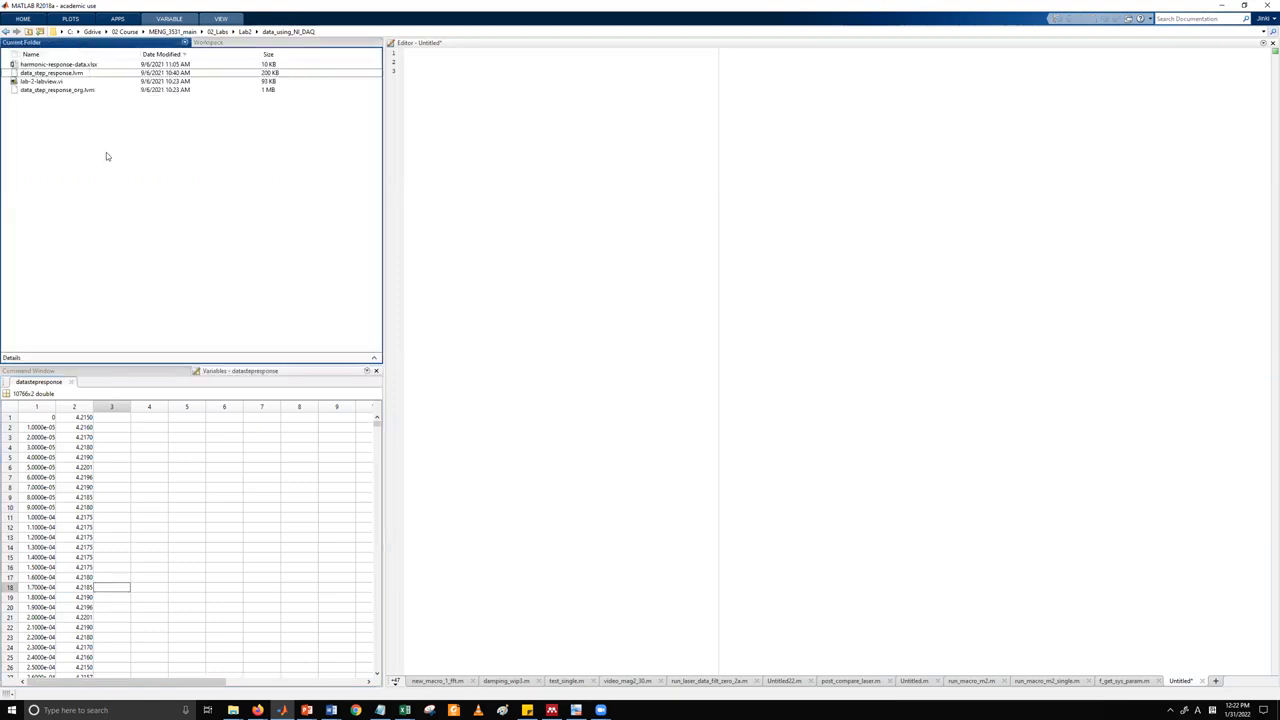
left_click(66, 74)
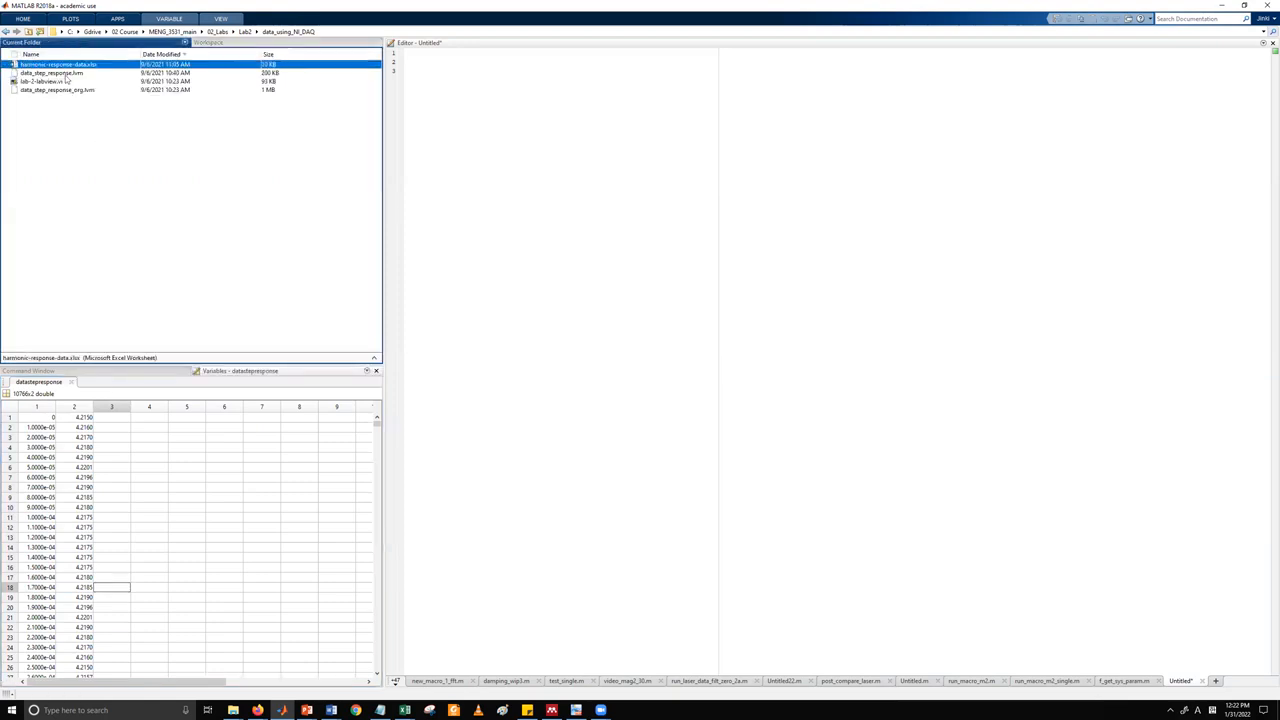
right_click(66, 74)
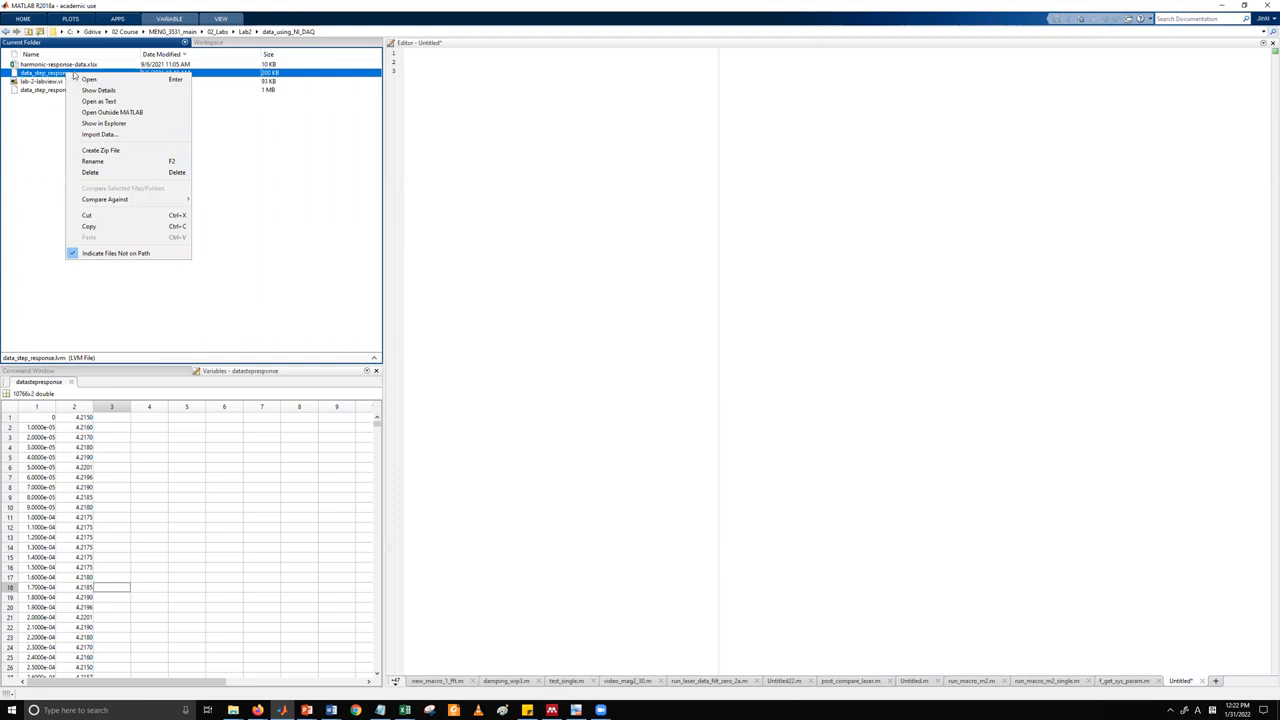
left_click(103, 136)
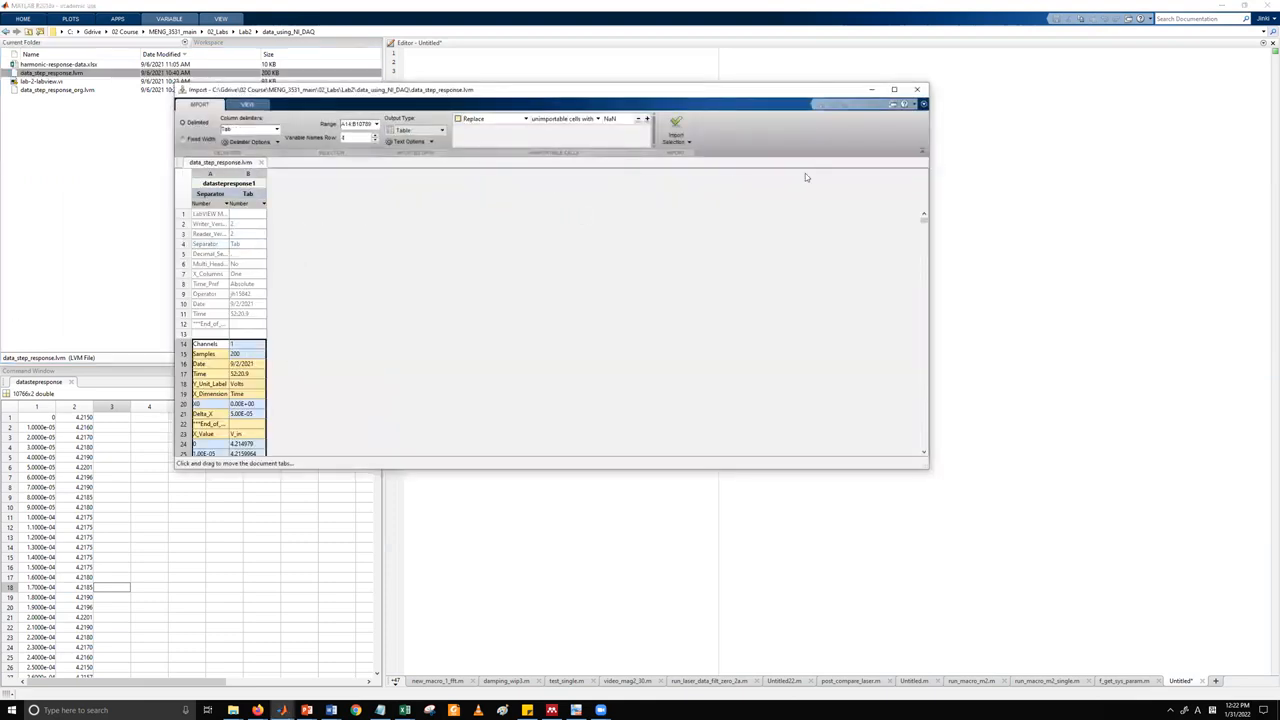
left_click(916, 90)
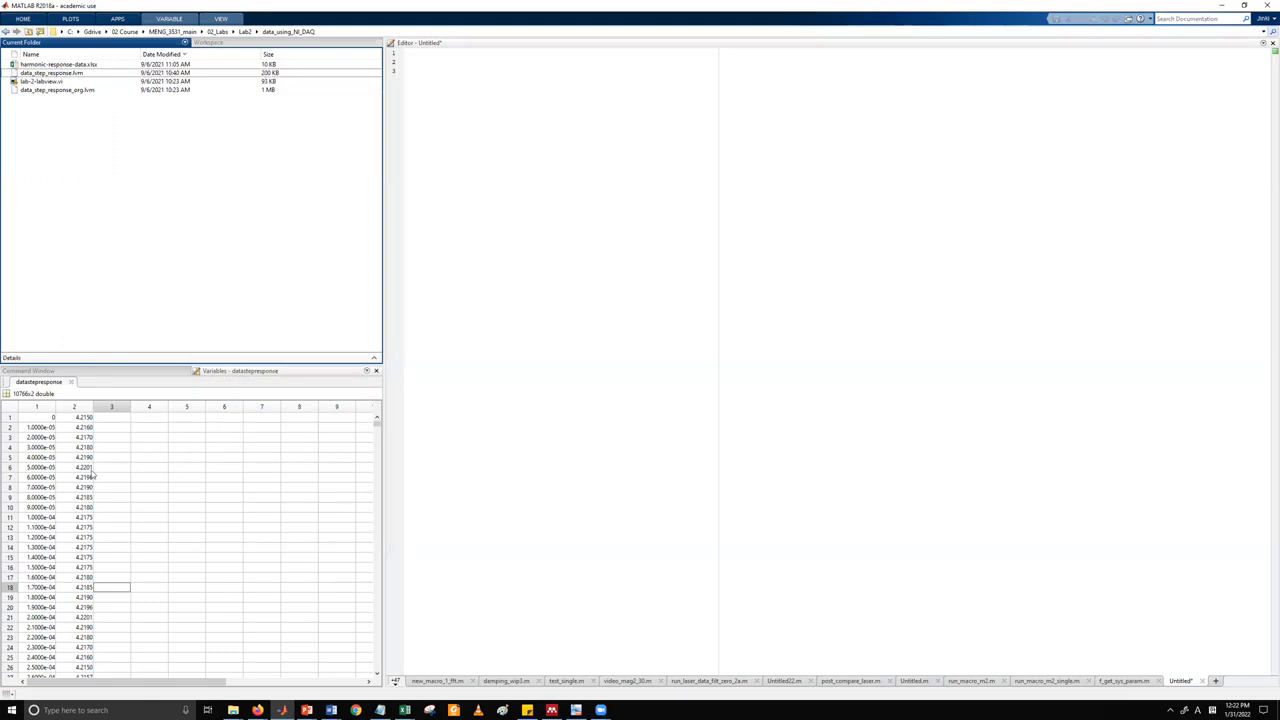
Write the script line time = datastepresponse(:,1); to extract the first column of the imported matrix.
left_click(115, 517)
left_click_drag(45, 418, 66, 610)
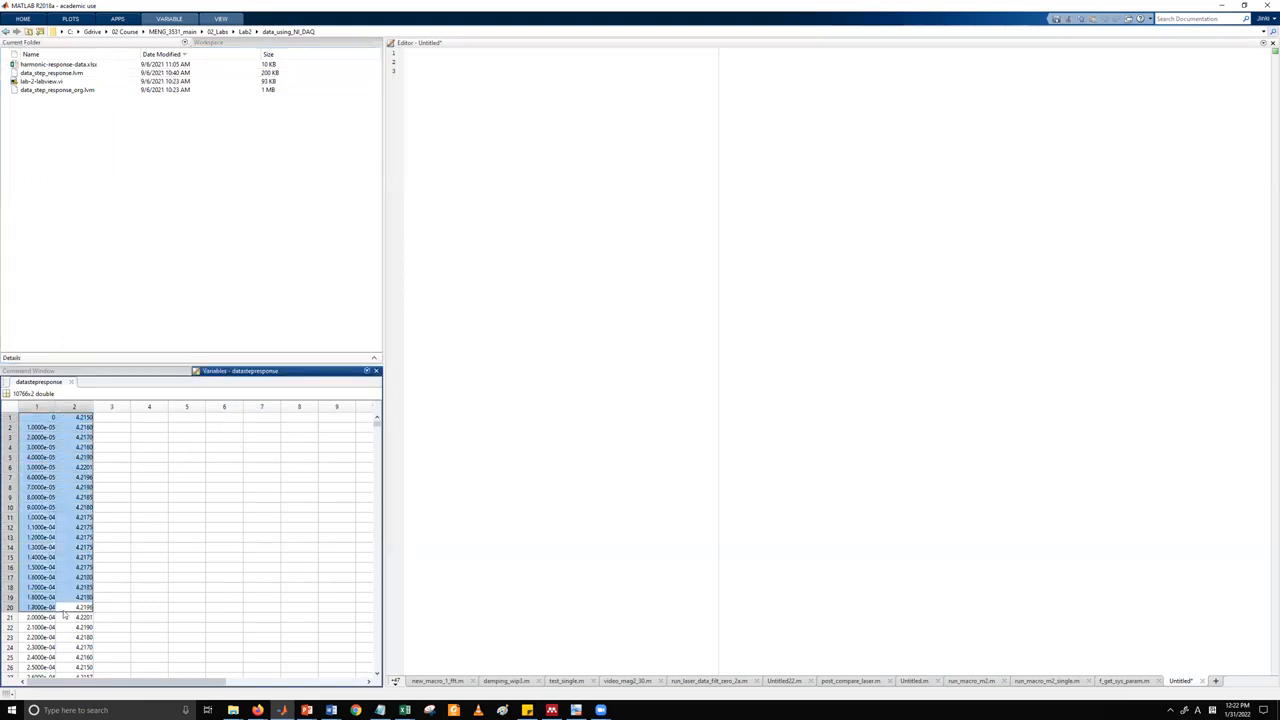
left_click(231, 41)
left_click(531, 109)
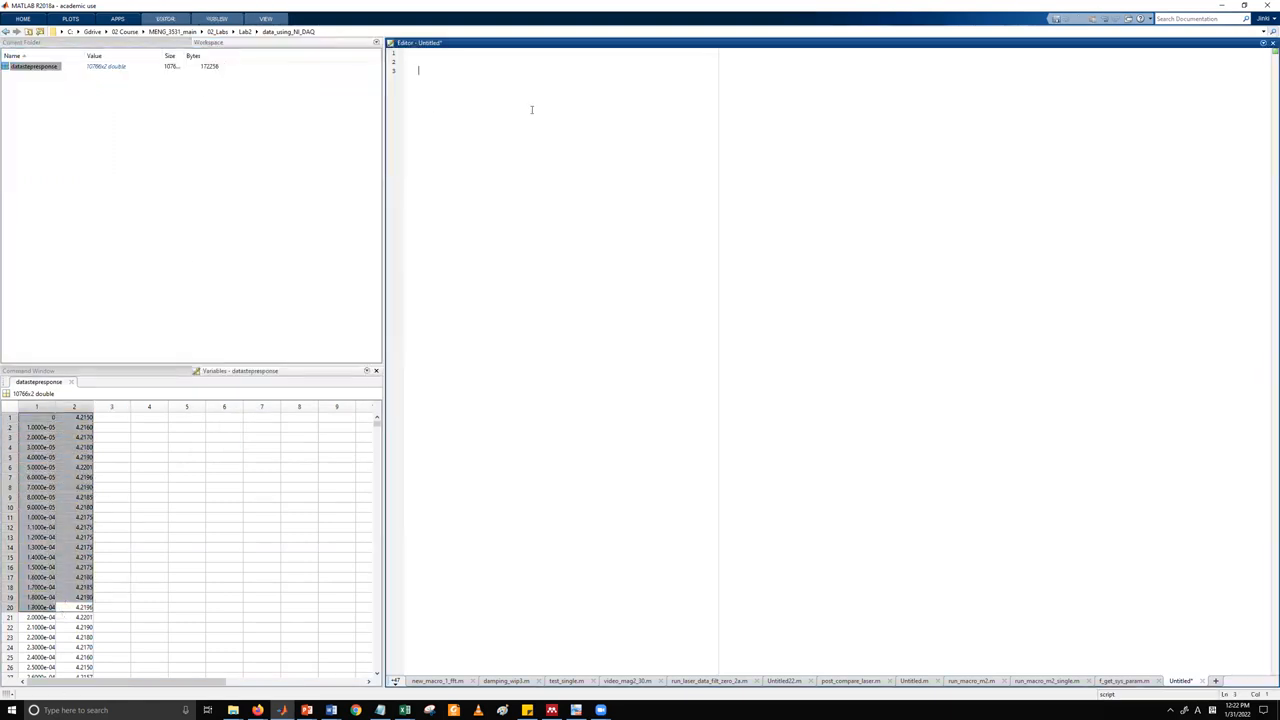
key("Return")
key("Return")
key("Return")
type("time = datastepresponse(:,1);")
key("shift+Left")
left_click(568, 86)
left_click(140, 369)
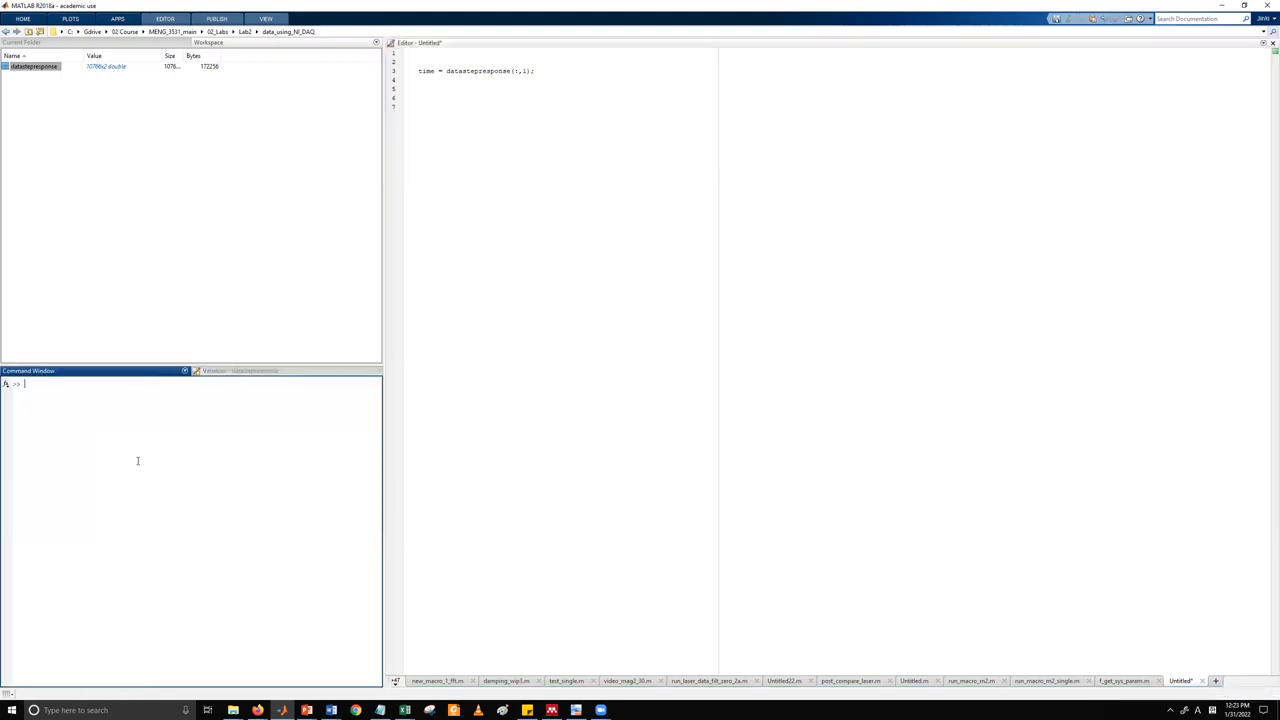
left_click(545, 70)
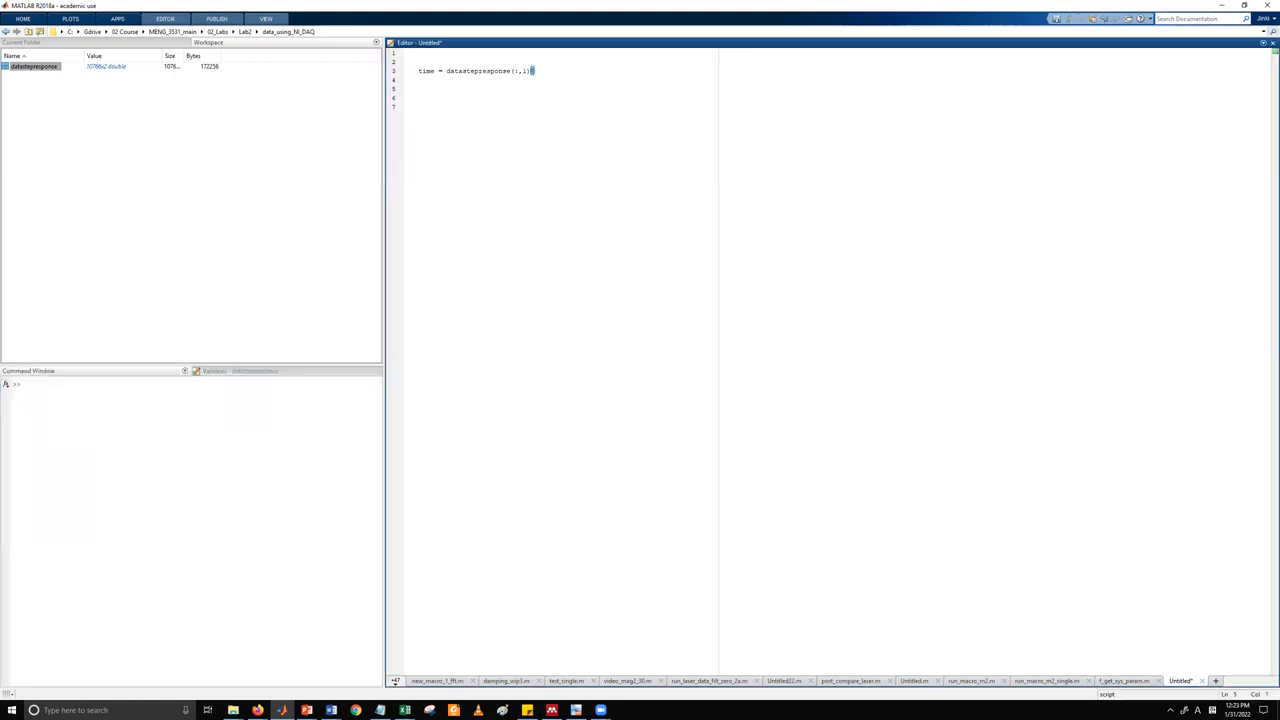
left_click(143, 414)
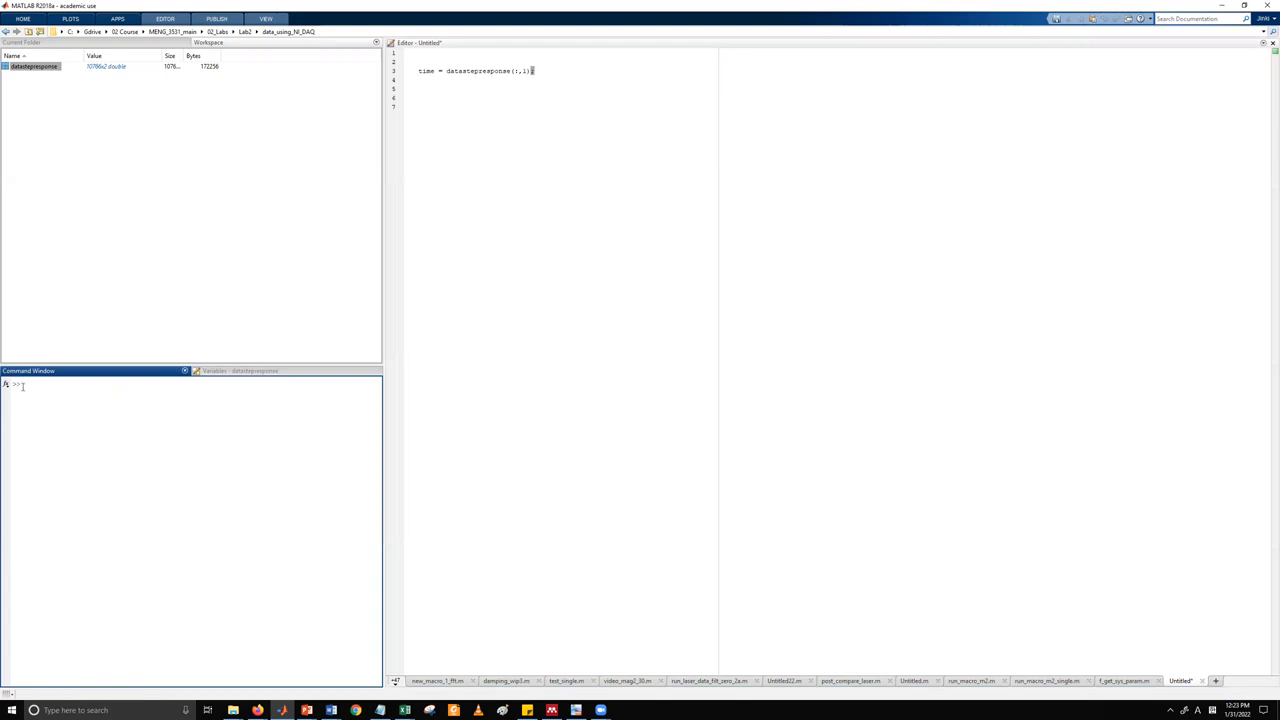
Duplicate the time line below itself and edit the copy to val = datastepresponse(:,2);.
left_click(510, 83)
key("shift+End")
key("ctrl+c")
key("End")
key("Return")
key("ctrl+v")
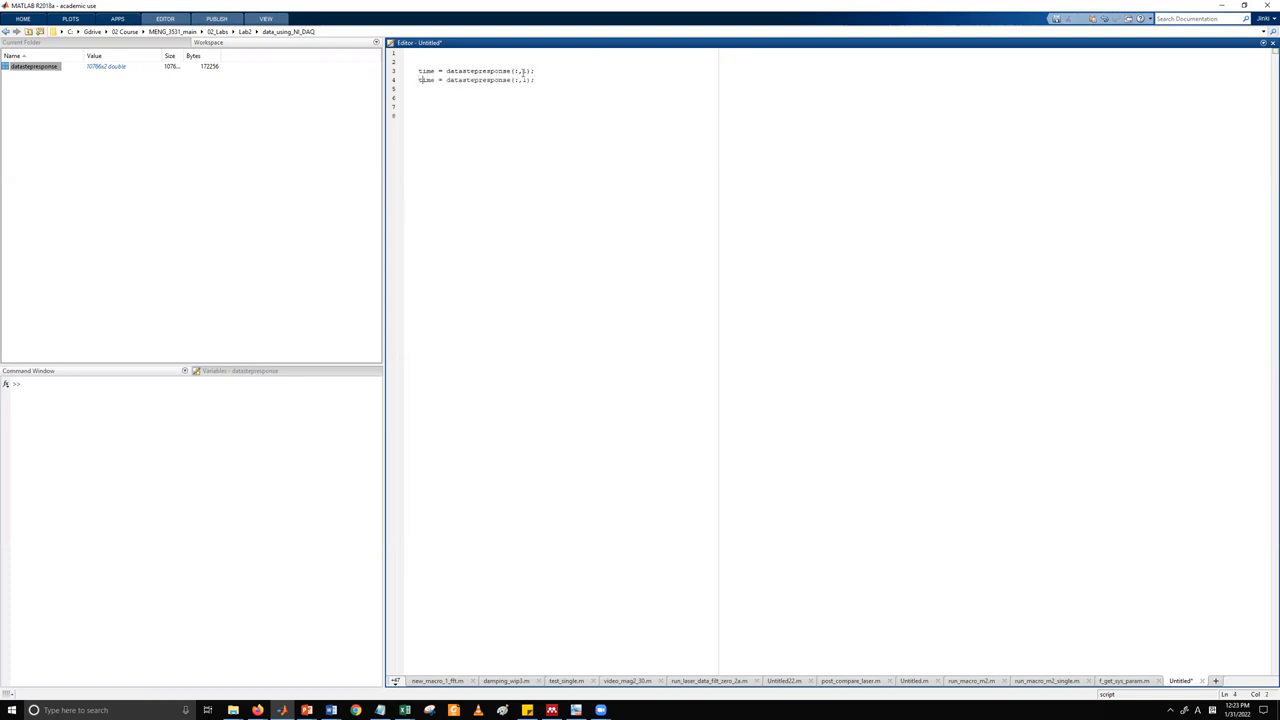
key("shift+Home")
type("val")
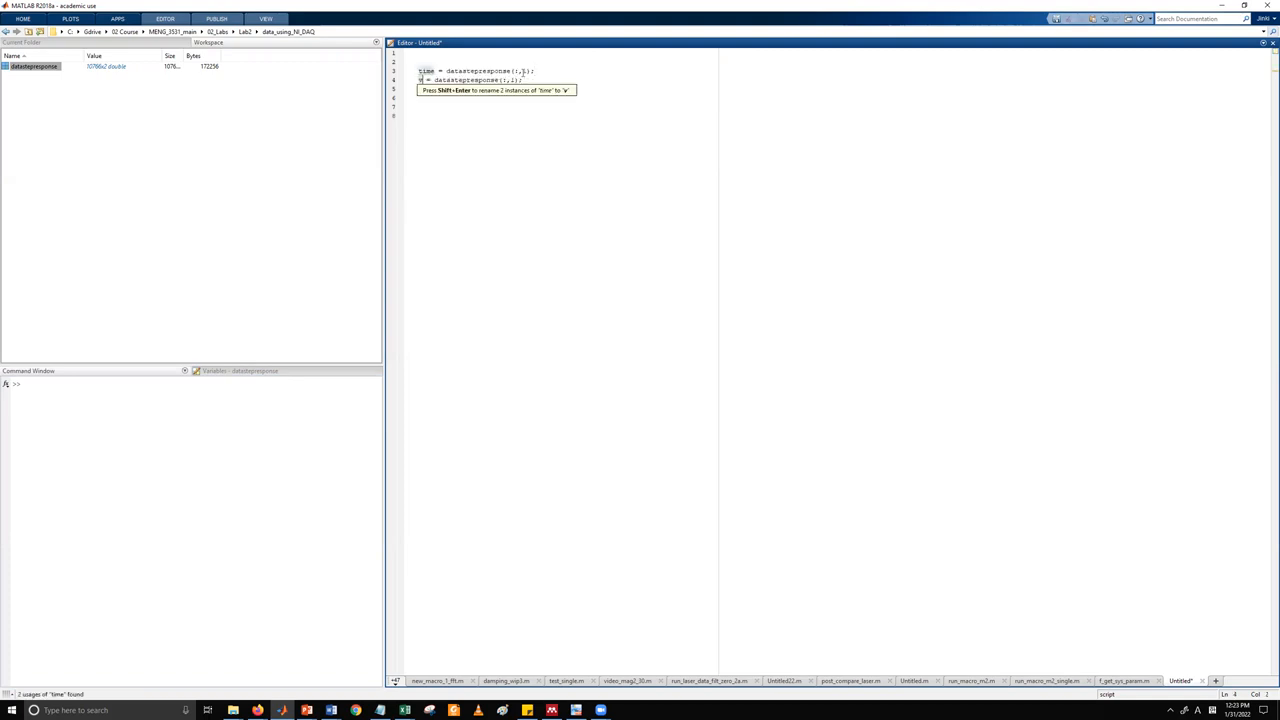
key("End")
type("2")
key("End")
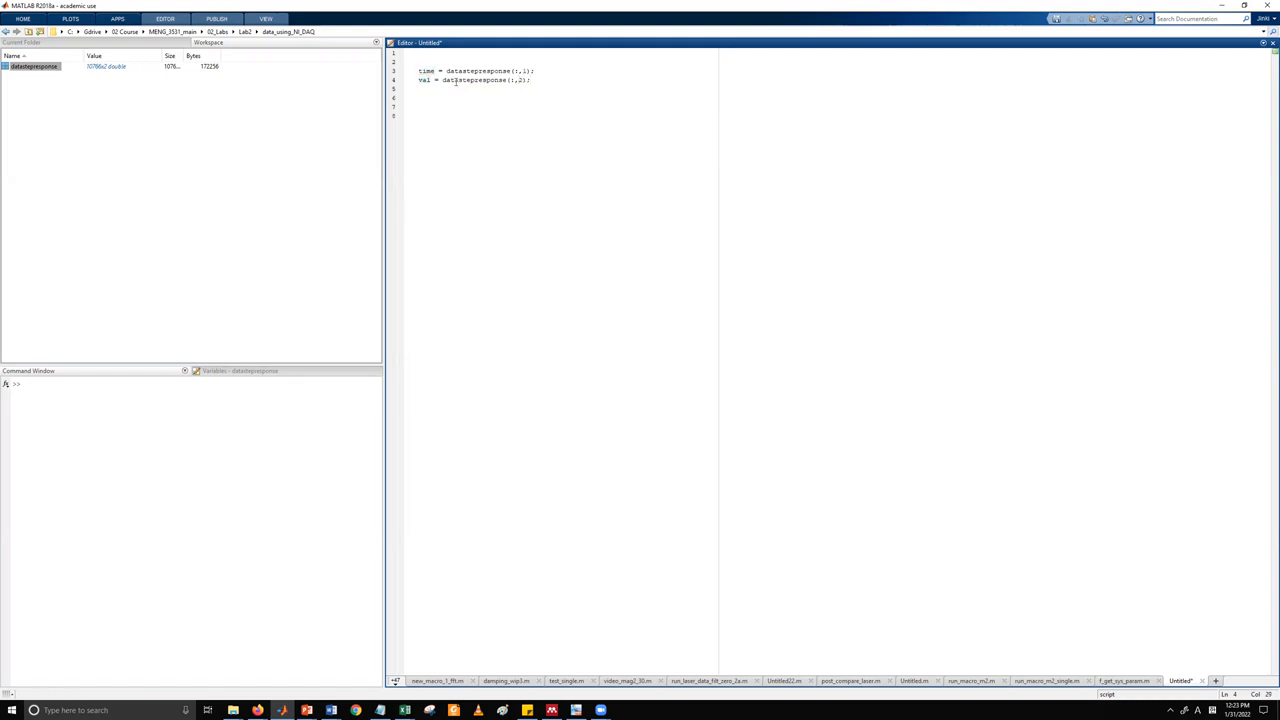
Run the time and val lines of the script and check both variables in the workspace.
double_click(456, 81)
left_click(512, 80)
double_click(522, 80)
left_click(422, 80)
left_click(549, 80)
left_click_drag(532, 82, 394, 72)
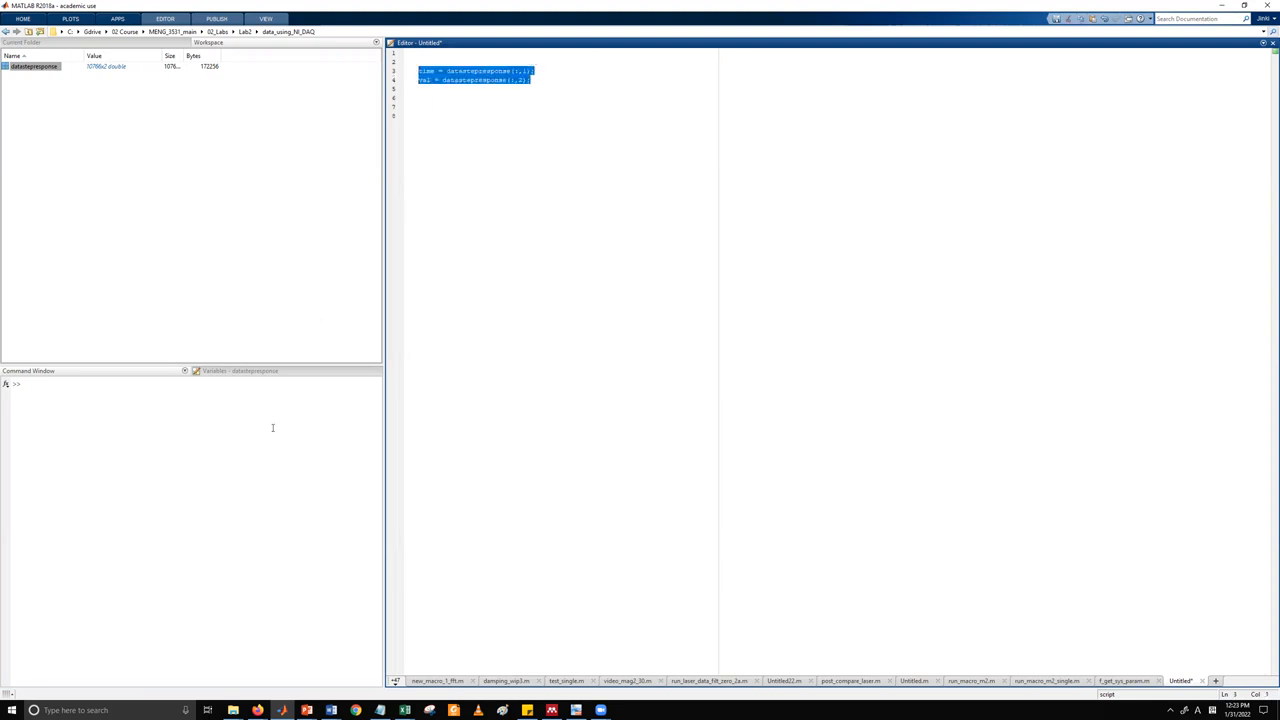
key("F9")
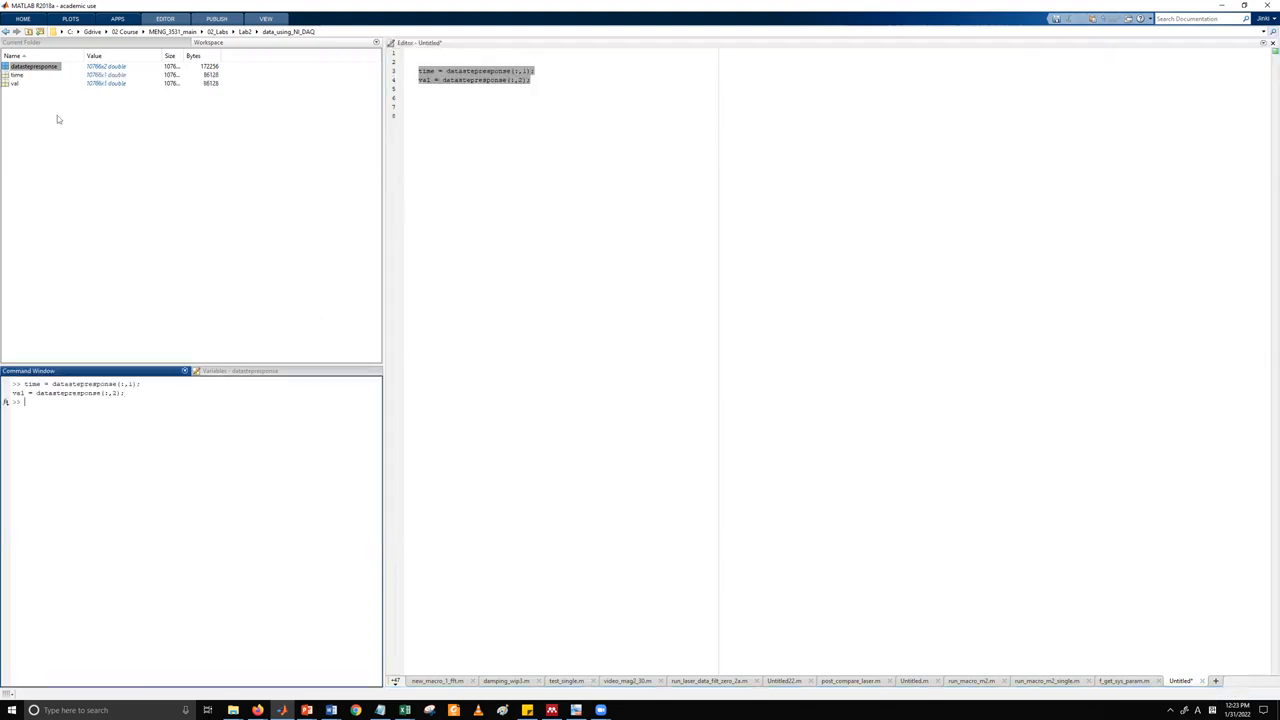
left_click(57, 119)
left_click(16, 75)
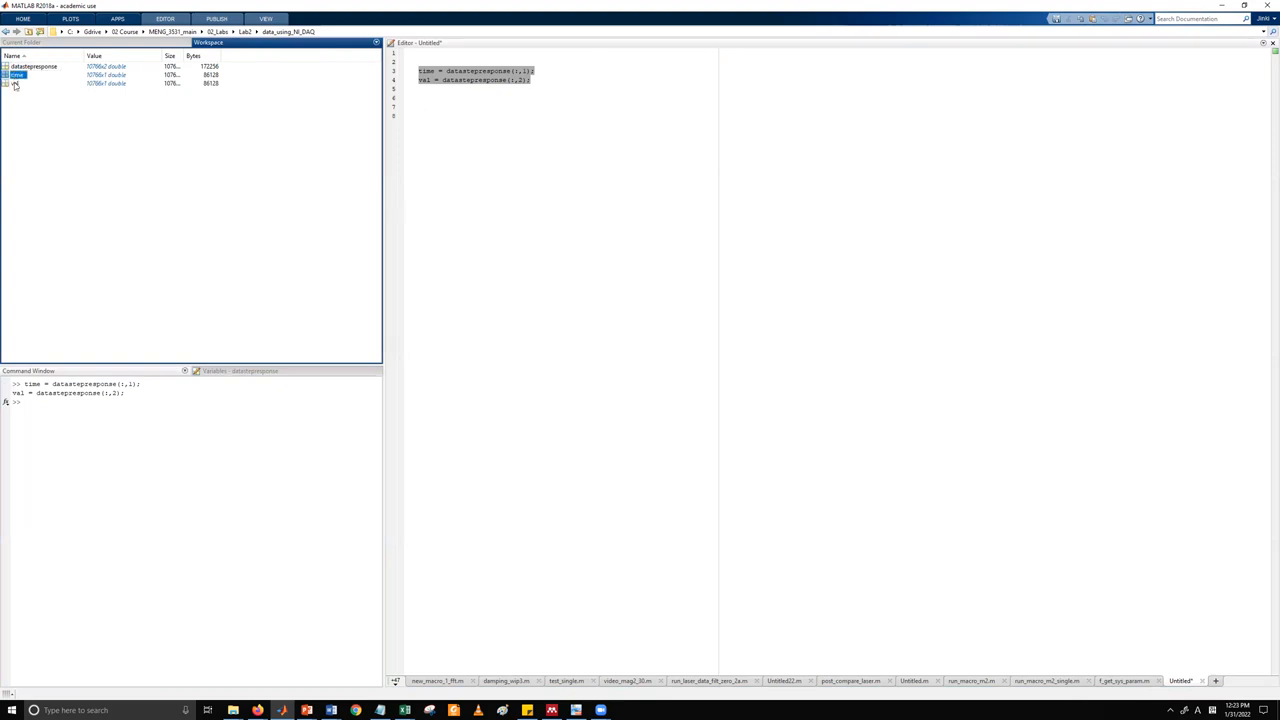
Add a figure; line below the variable assignments and run it to open an empty figure window.
left_click(488, 107)
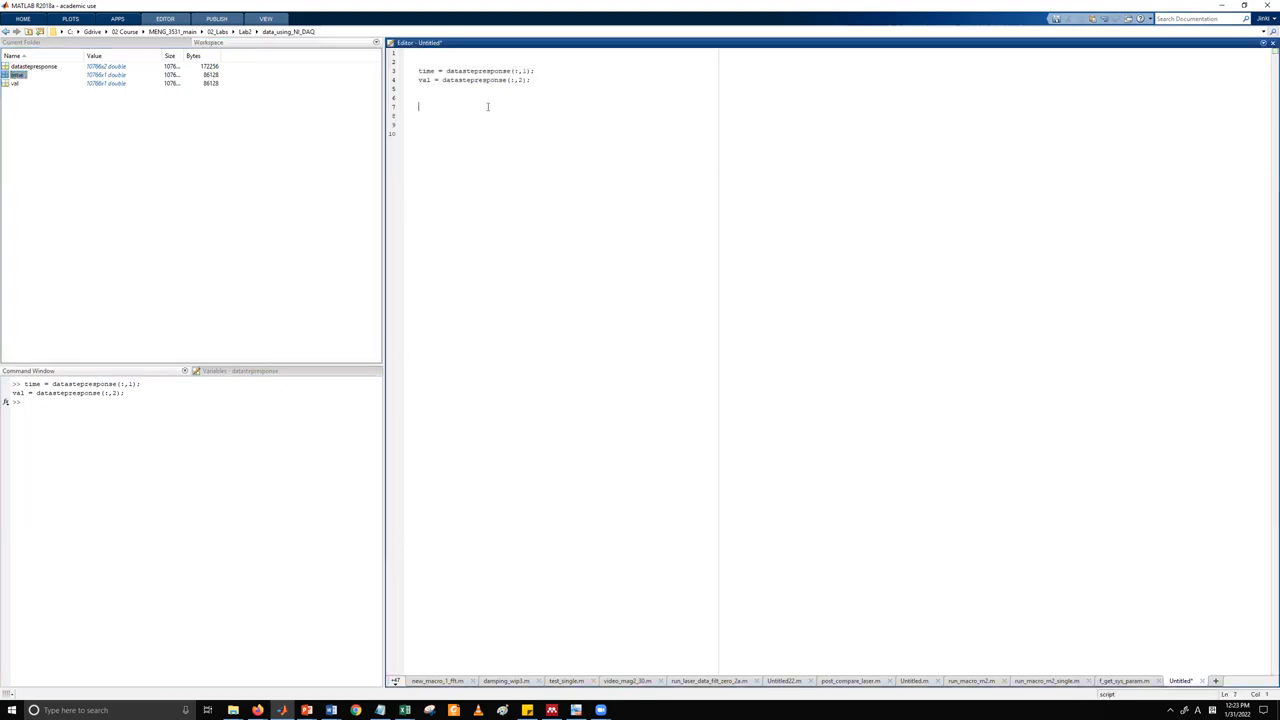
type("figure;")
key("shift+Home")
key("F9")
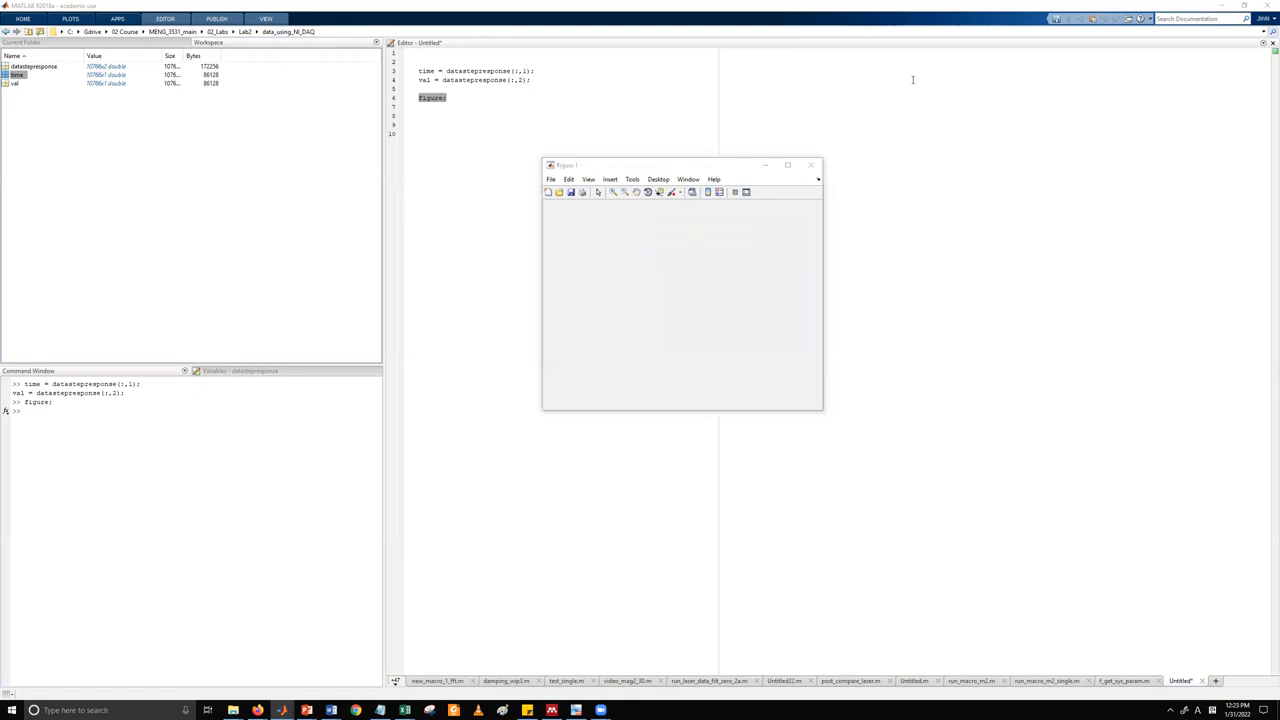
Add plot(time,val) on the line below figure; in the script.
left_click(479, 100)
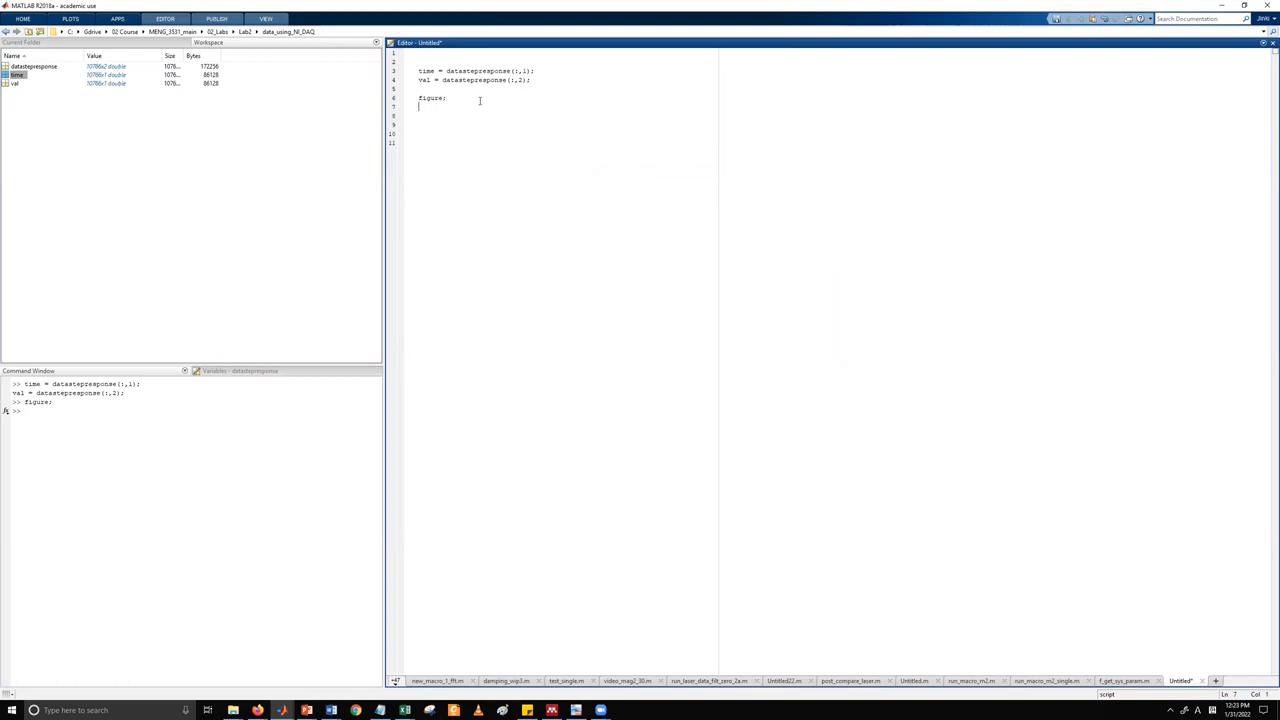
type("plot(time,")
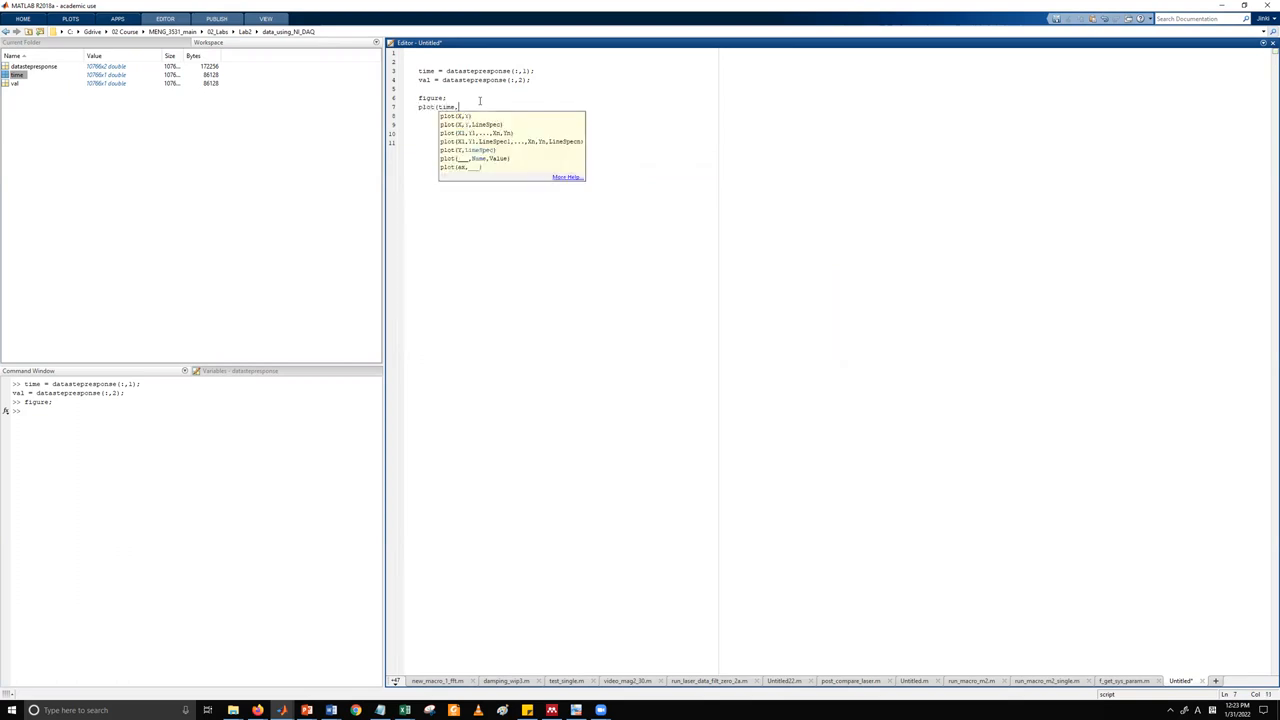
type("val)")
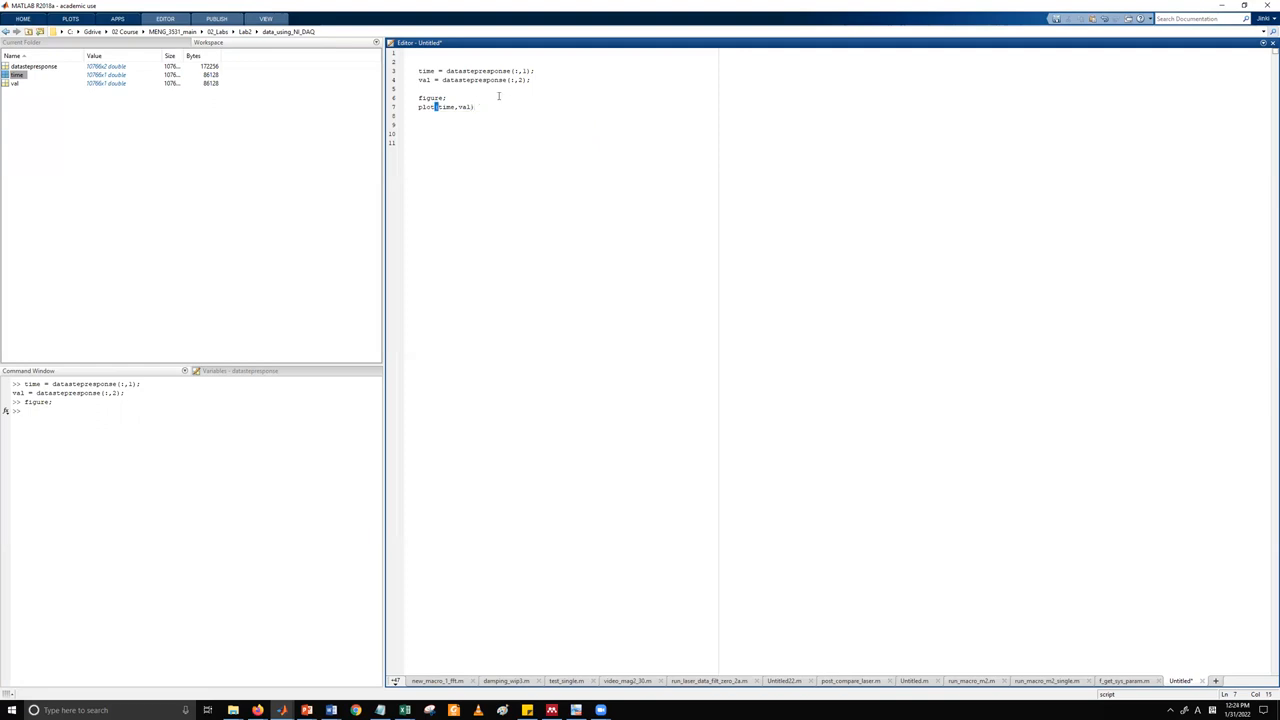
Add the line xlabel('time, sec') below the plot command in the script.
double_click(446, 106)
double_click(465, 106)
left_click(491, 106)
type("la")
type("bl")
type("l(")
type("'")
type(" time")
type(", ")
type("sec")
key("End")
key("shift+Home")
Run the plot(time,val) line of the script and bring the figure window to the front to view the curve.
left_click(282, 710)
left_click(337, 668)
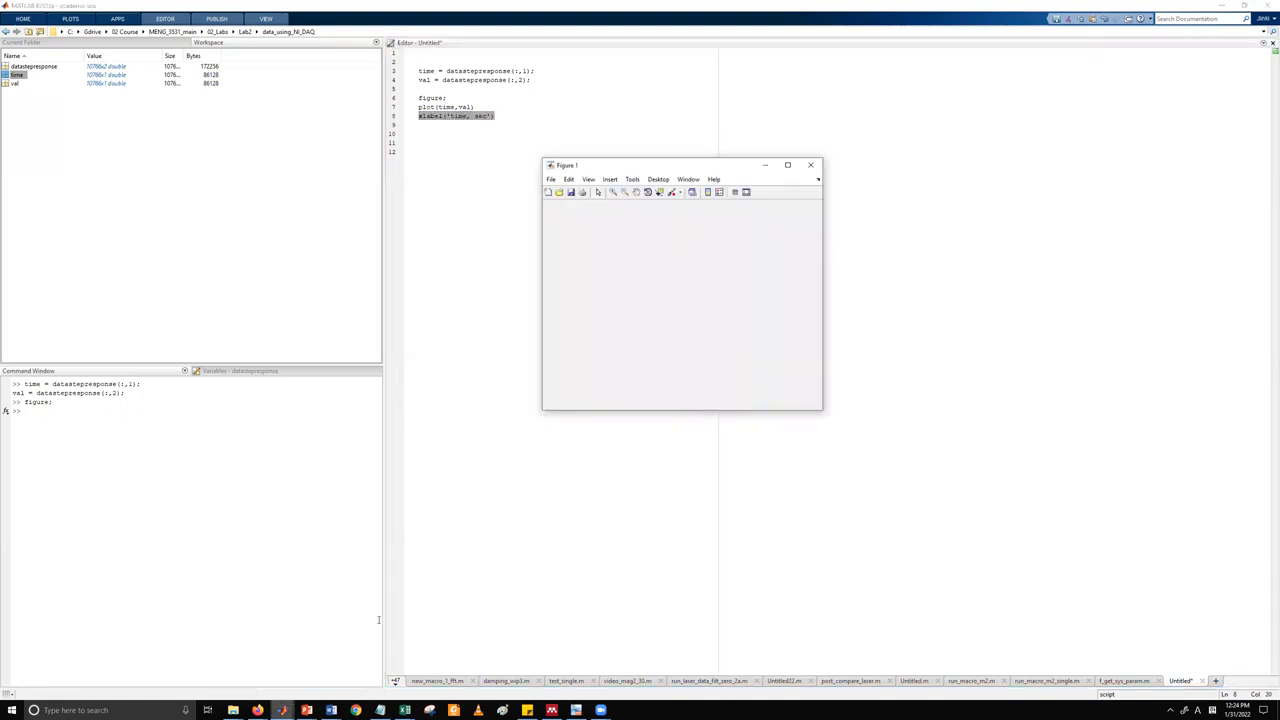
left_click_drag(592, 164, 599, 136)
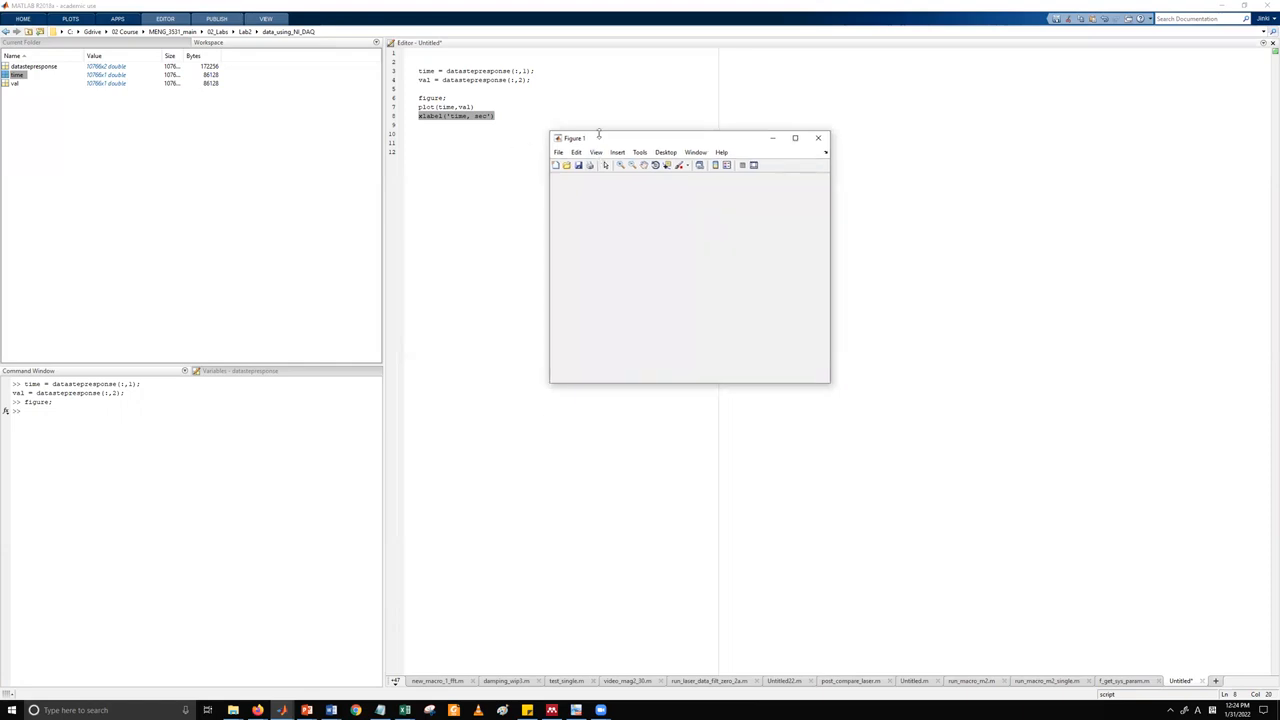
left_click(488, 105)
left_click_drag(489, 105, 417, 108)
left_click(316, 371)
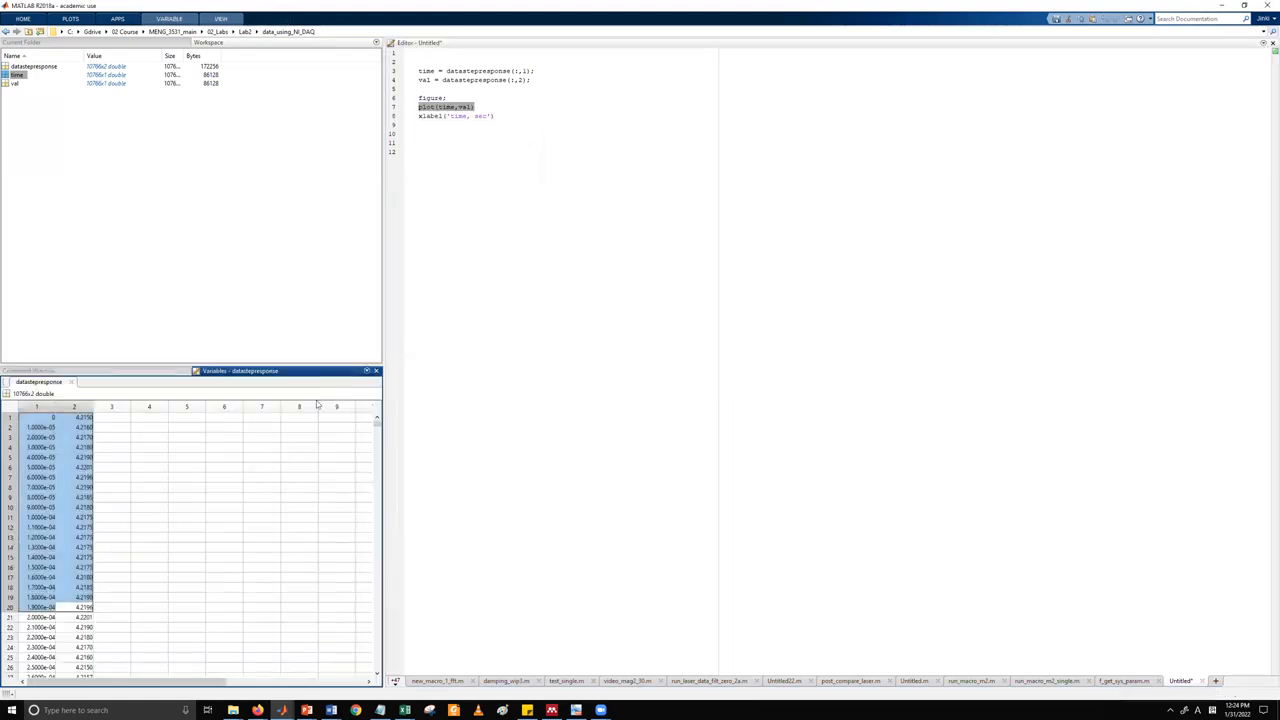
left_click(314, 403)
left_click(112, 371)
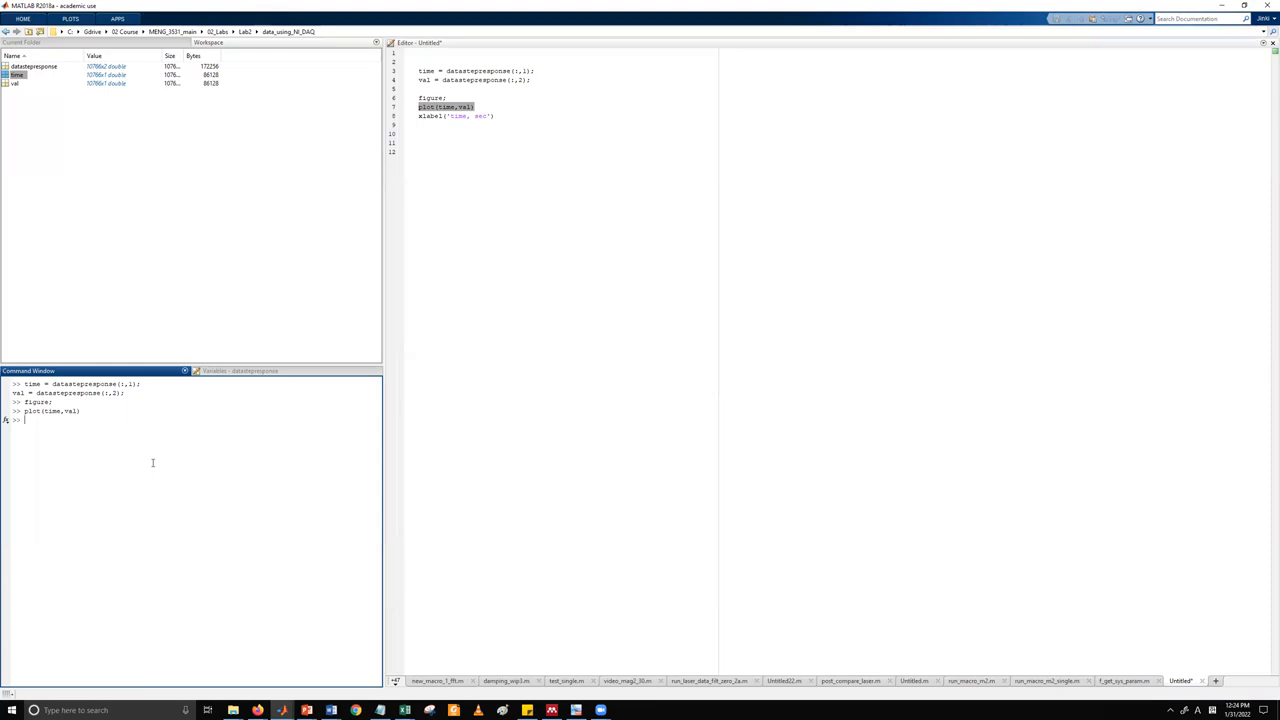
key("alt+Tab")
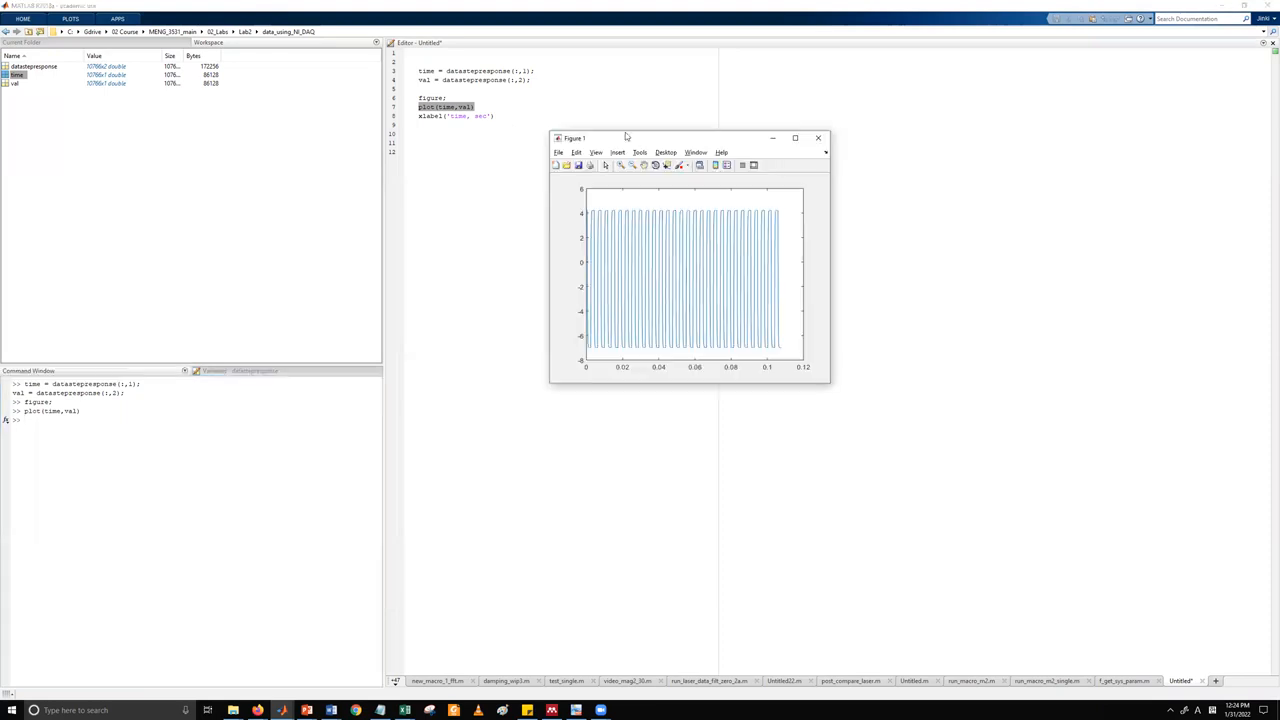
left_click_drag(625, 132, 614, 122)
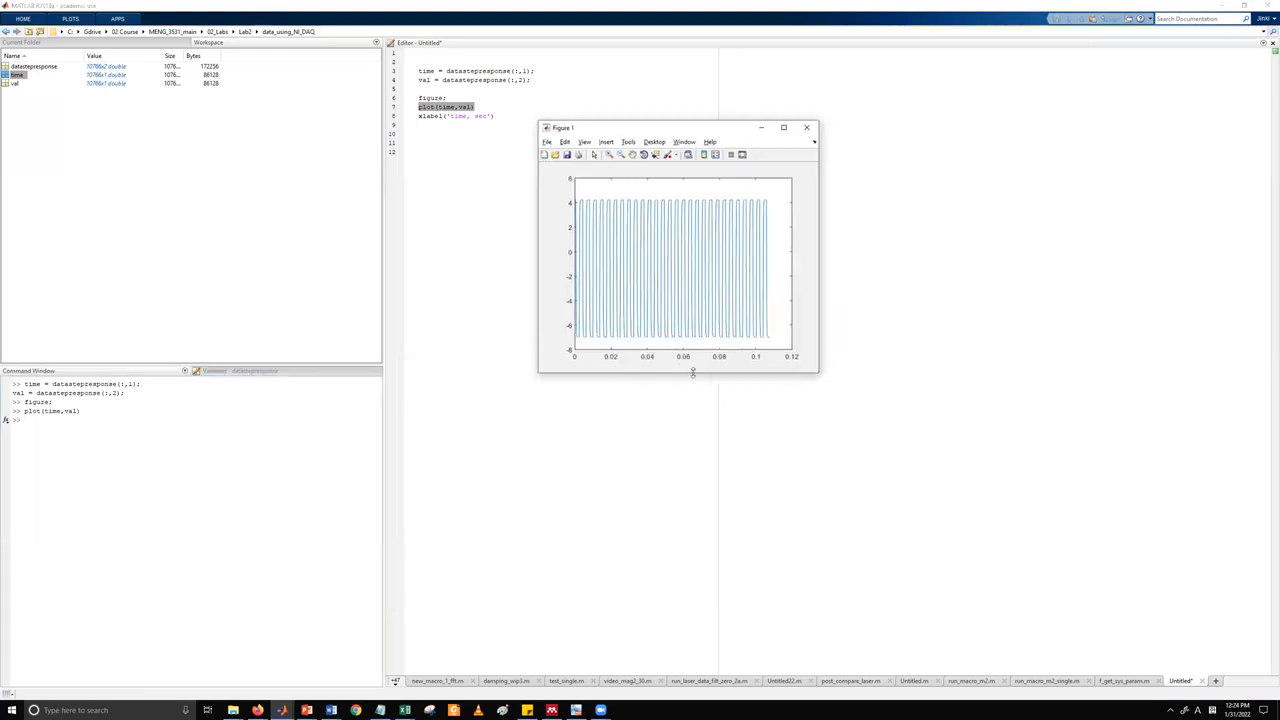
Run the xlabel line to label the time axis, and widen the figure window to spread out the waveform.
left_click_drag(419, 116, 494, 116)
key("F9")
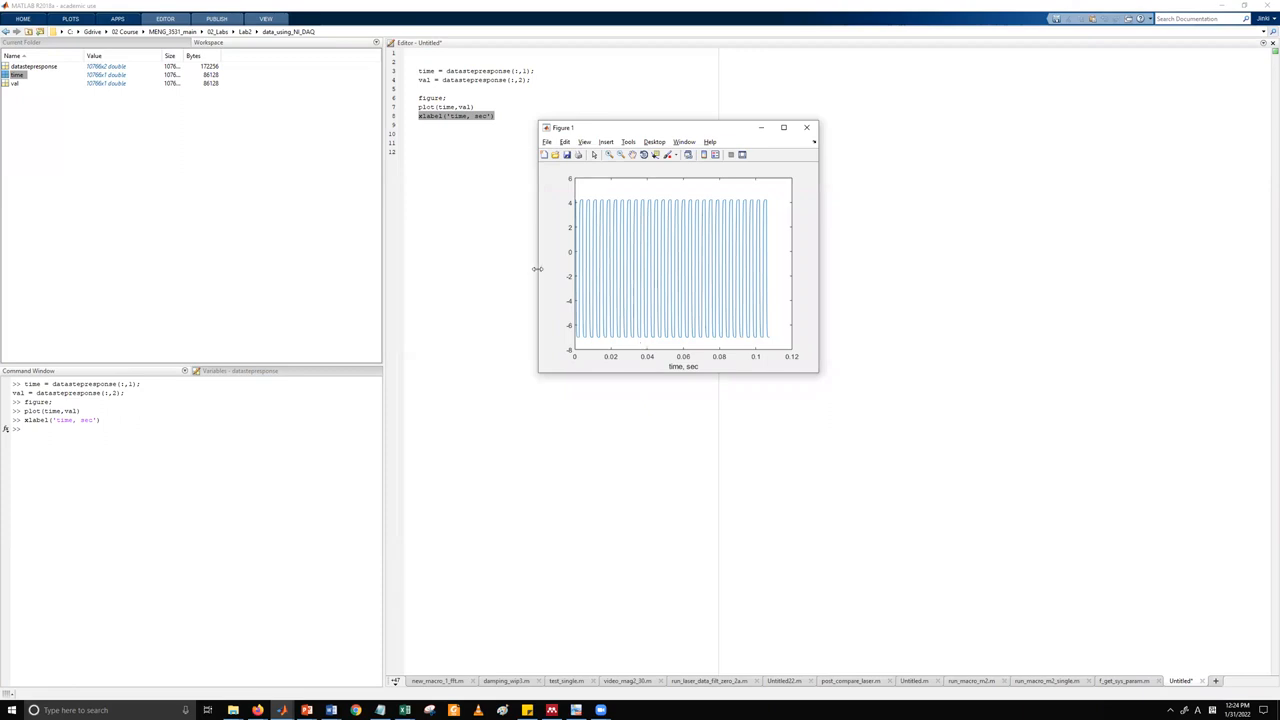
left_click_drag(537, 268, 228, 268)
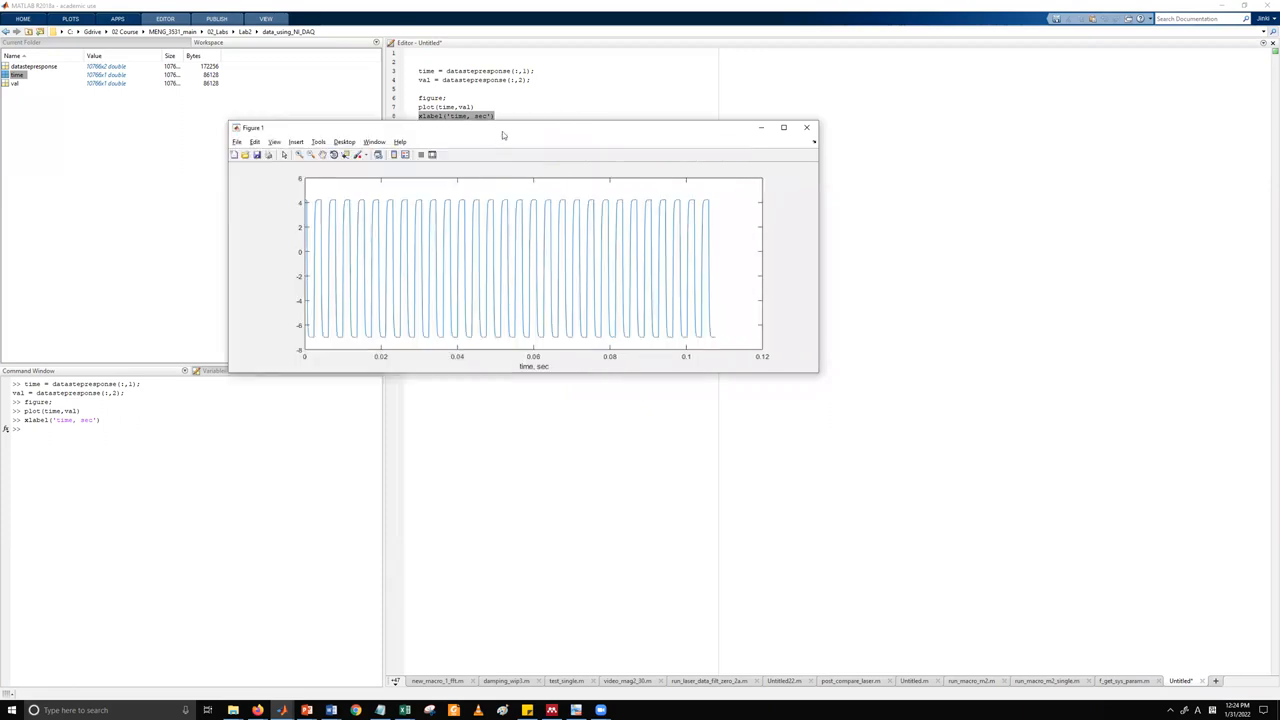
left_click_drag(502, 131, 807, 171)
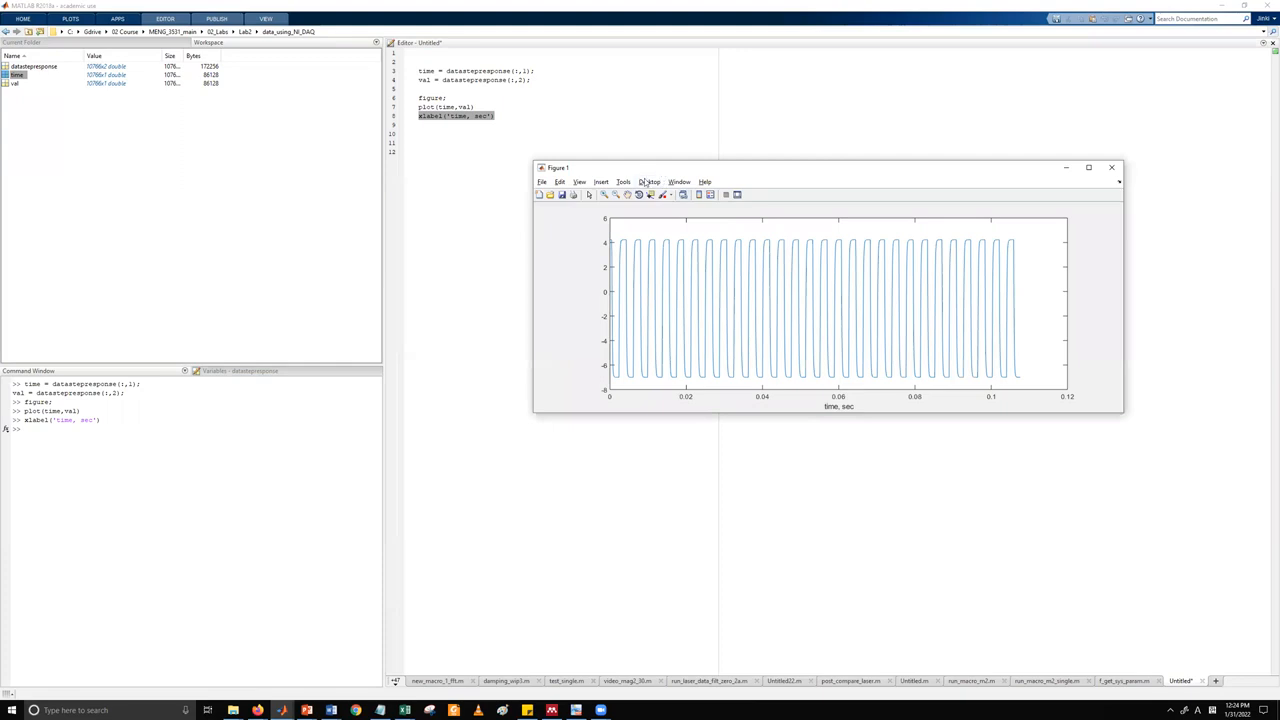
left_click_drag(755, 171, 645, 182)
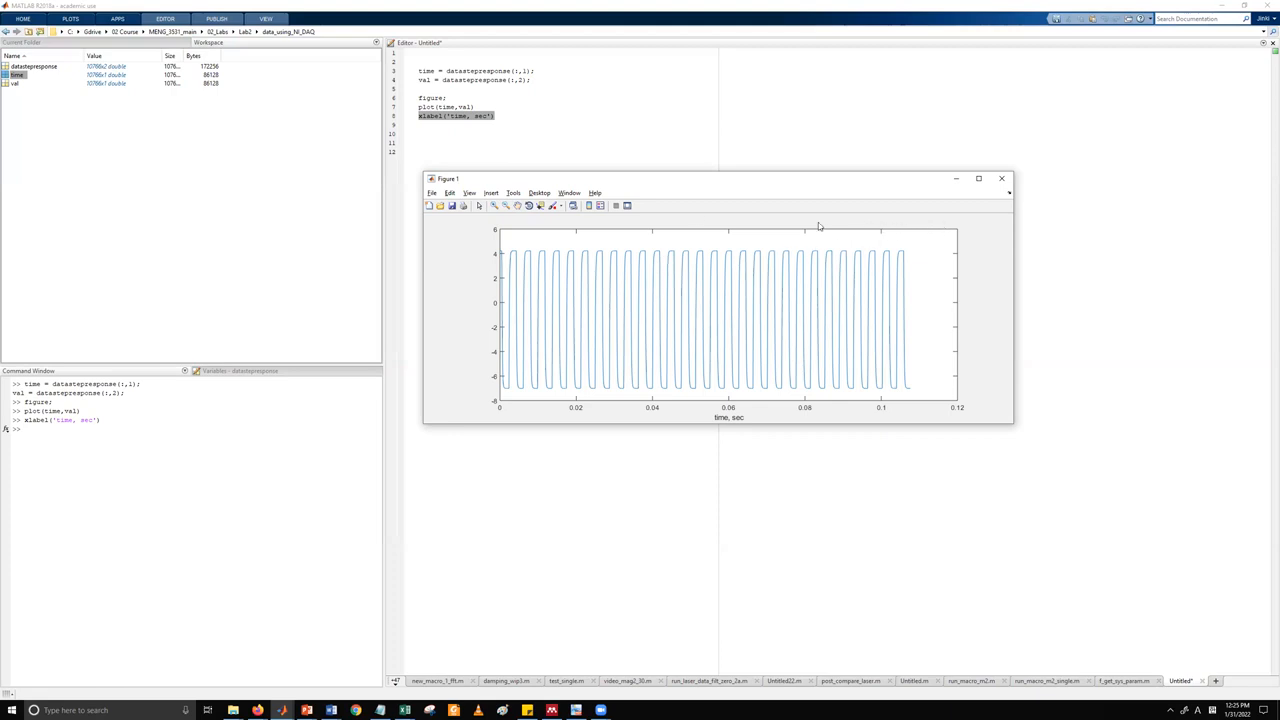
Zoom in on the square-wave cycle between about 0.048 and 0.053 s and make the figure window taller.
left_click(495, 206)
left_click_drag(681, 281, 704, 284)
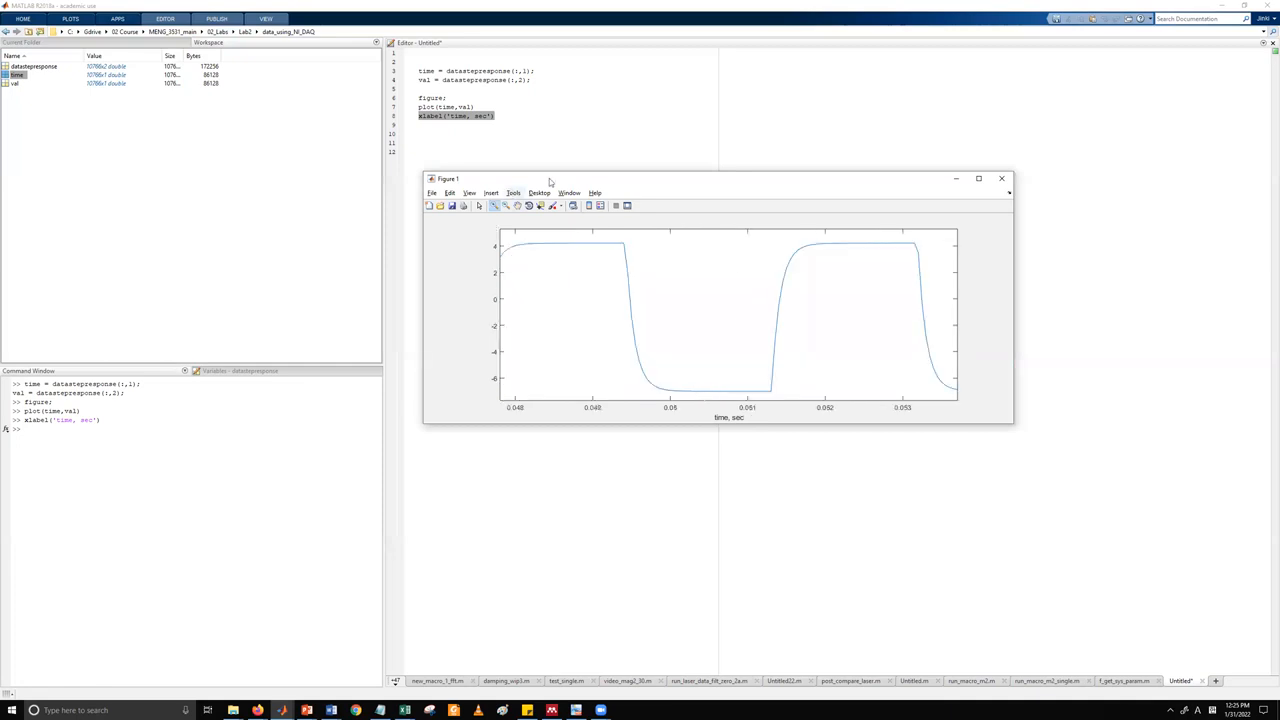
left_click_drag(717, 424, 719, 655)
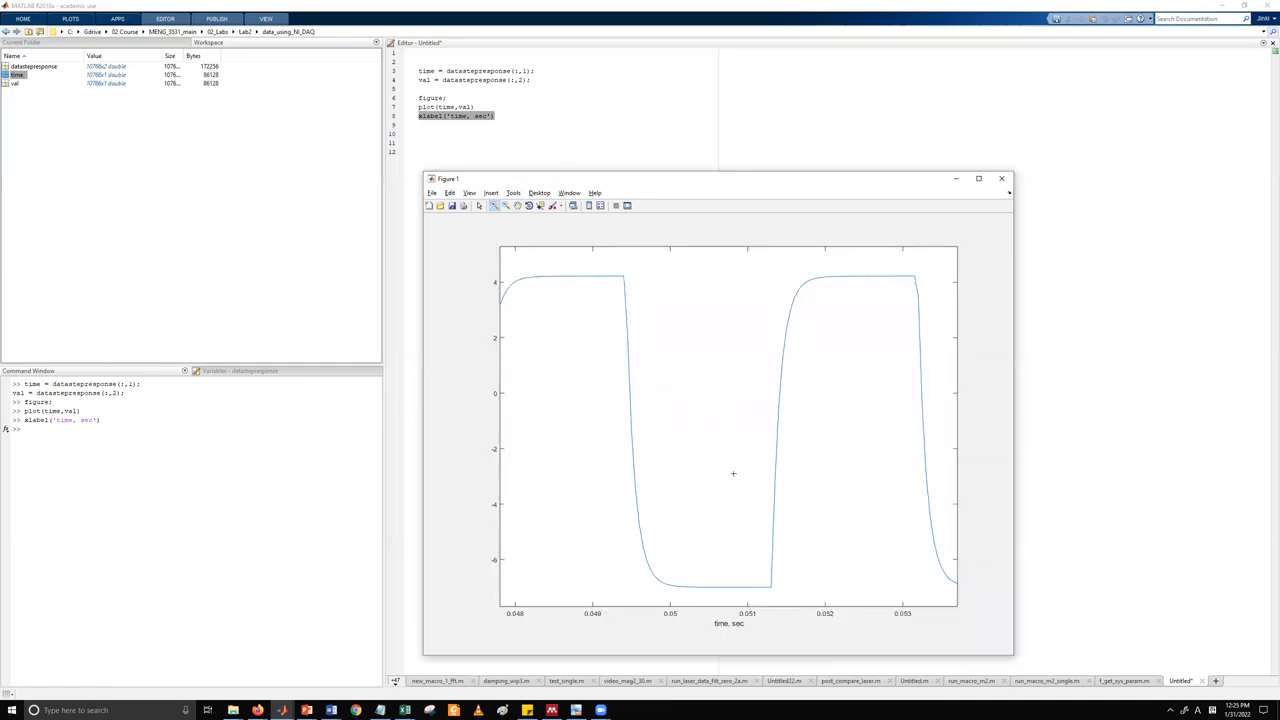
left_click_drag(703, 179, 601, 104)
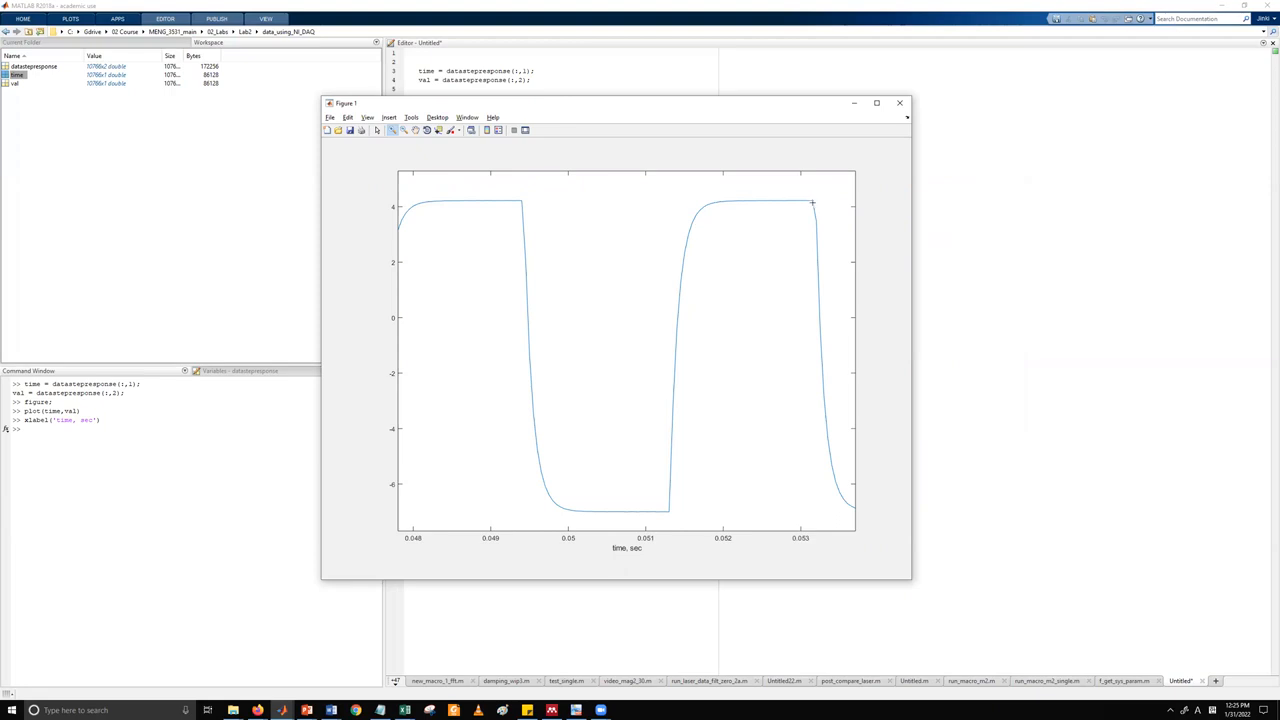
Place a data tip on the curve at the corner where the rise starts, at X 0.0513.
left_click(440, 131)
left_click(623, 511)
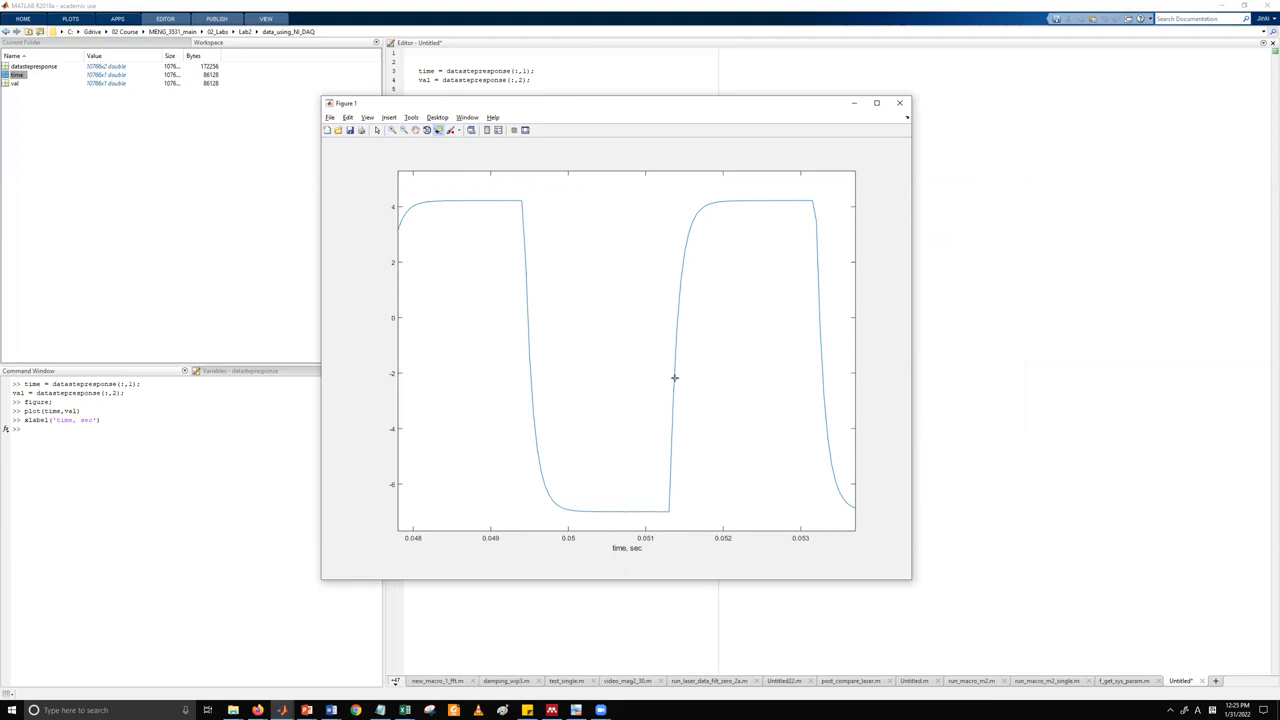
left_click(709, 205)
left_click(785, 200)
left_click(679, 290)
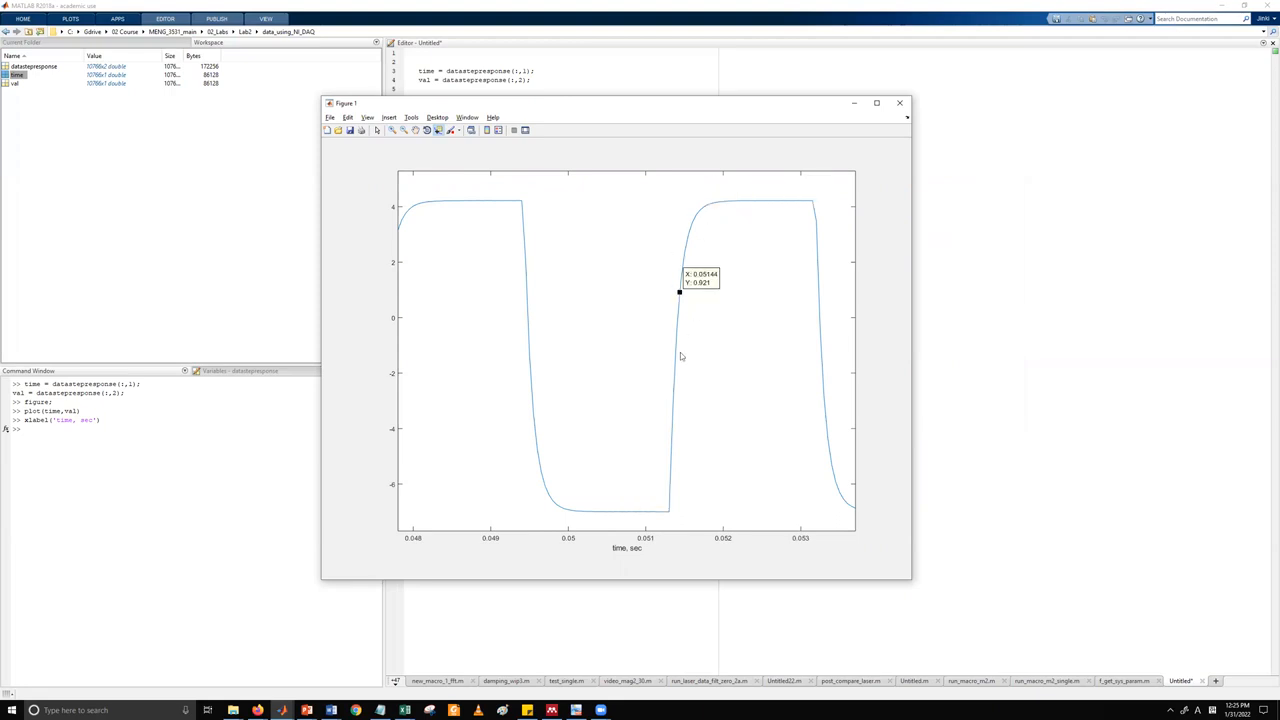
left_click(667, 511)
left_click(676, 518)
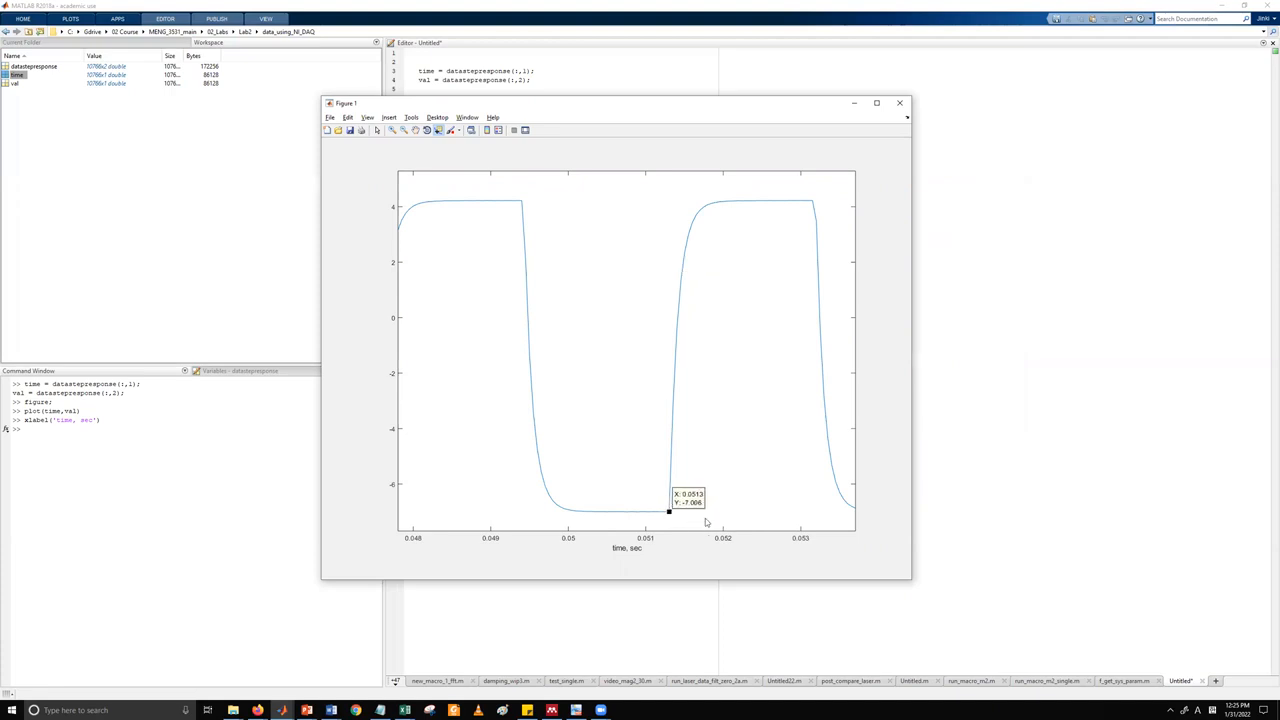
Pan to centre the pulse, widen the figure window, and move the data tip to the end of the upper plateau at X 0.05315.
left_click(415, 130)
left_click_drag(687, 289, 647, 289)
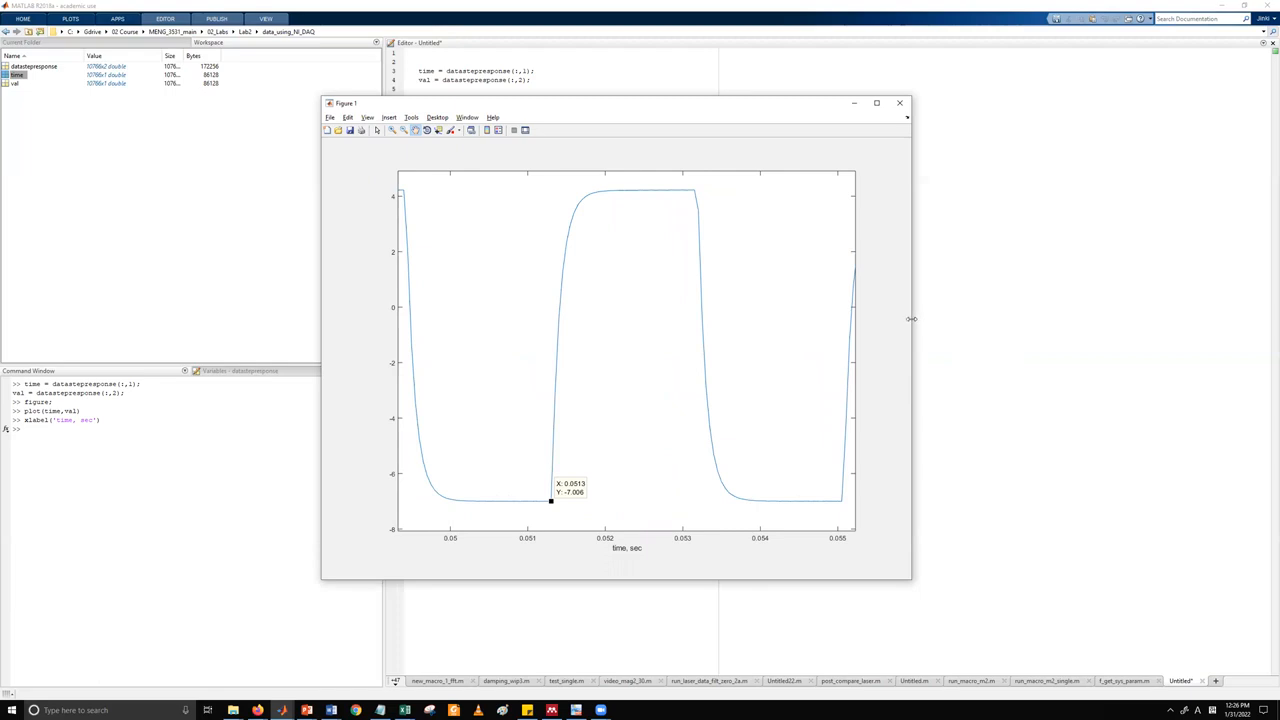
left_click_drag(911, 301, 1041, 301)
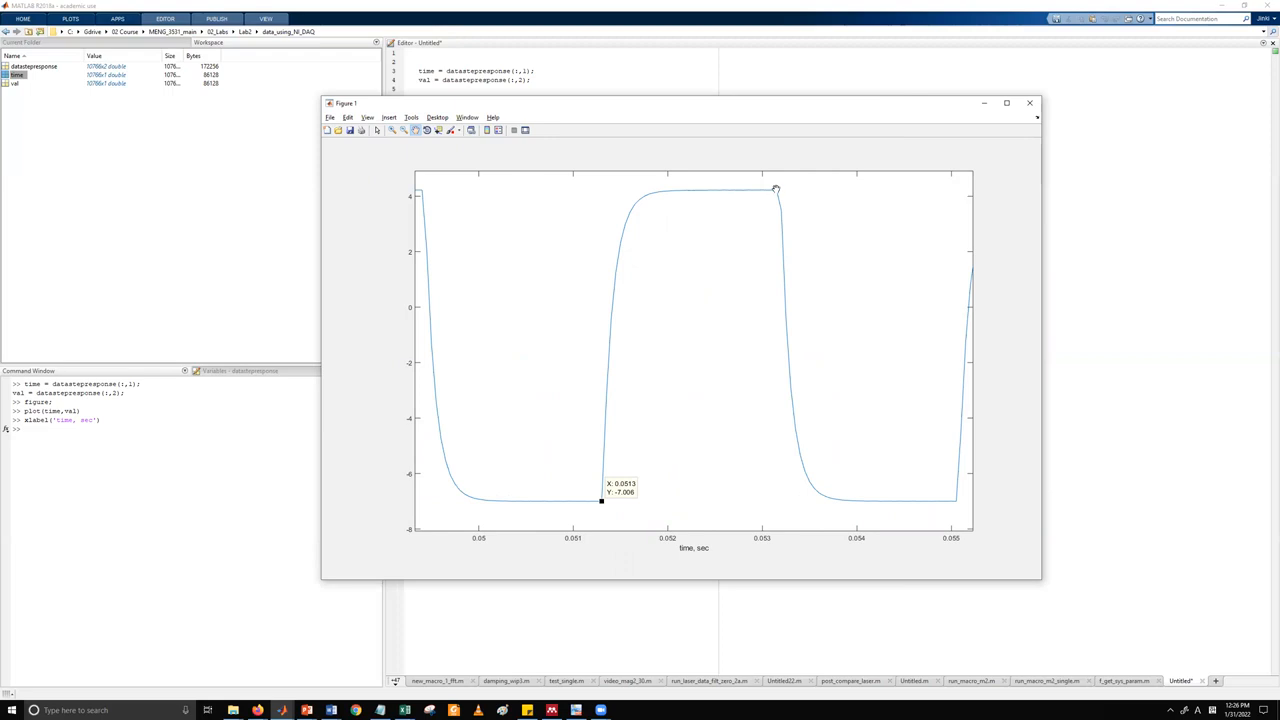
left_click(439, 131)
left_click_drag(600, 502, 792, 187)
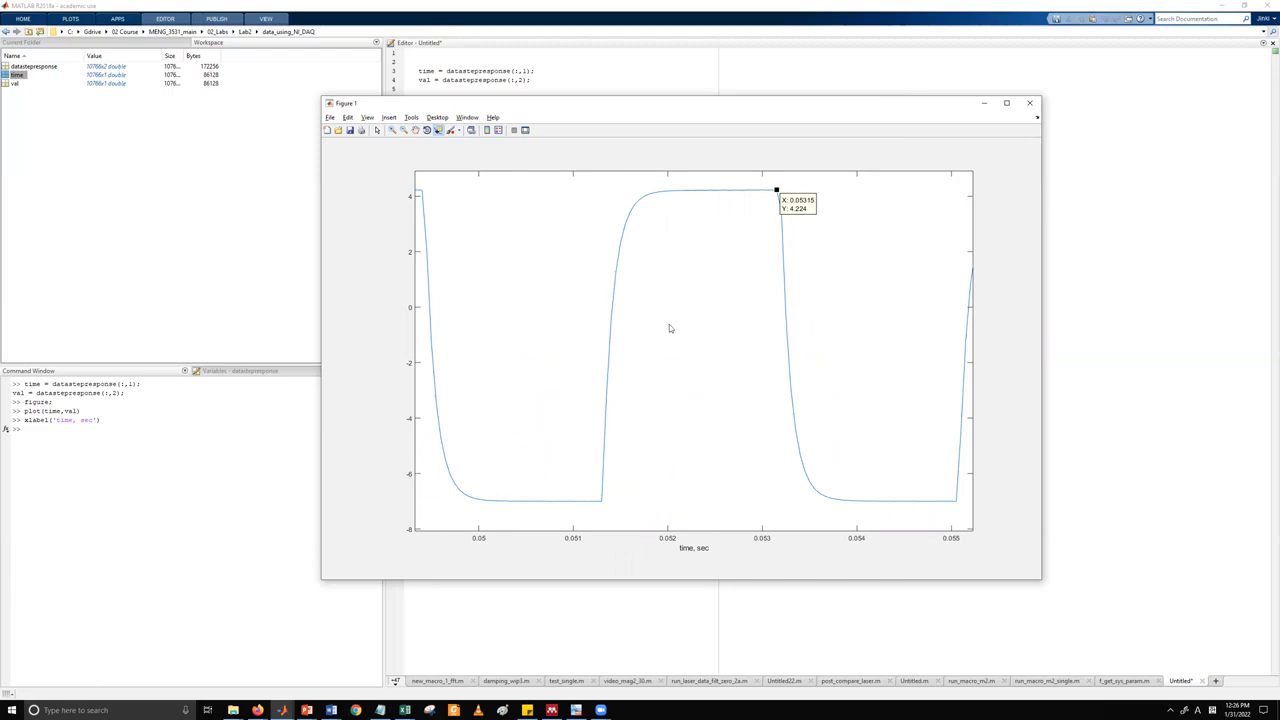
Add three more data tips: on the rising edge, on the falling edge after the plateau, and on the preceding falling edge.
left_click(612, 318, "shift")
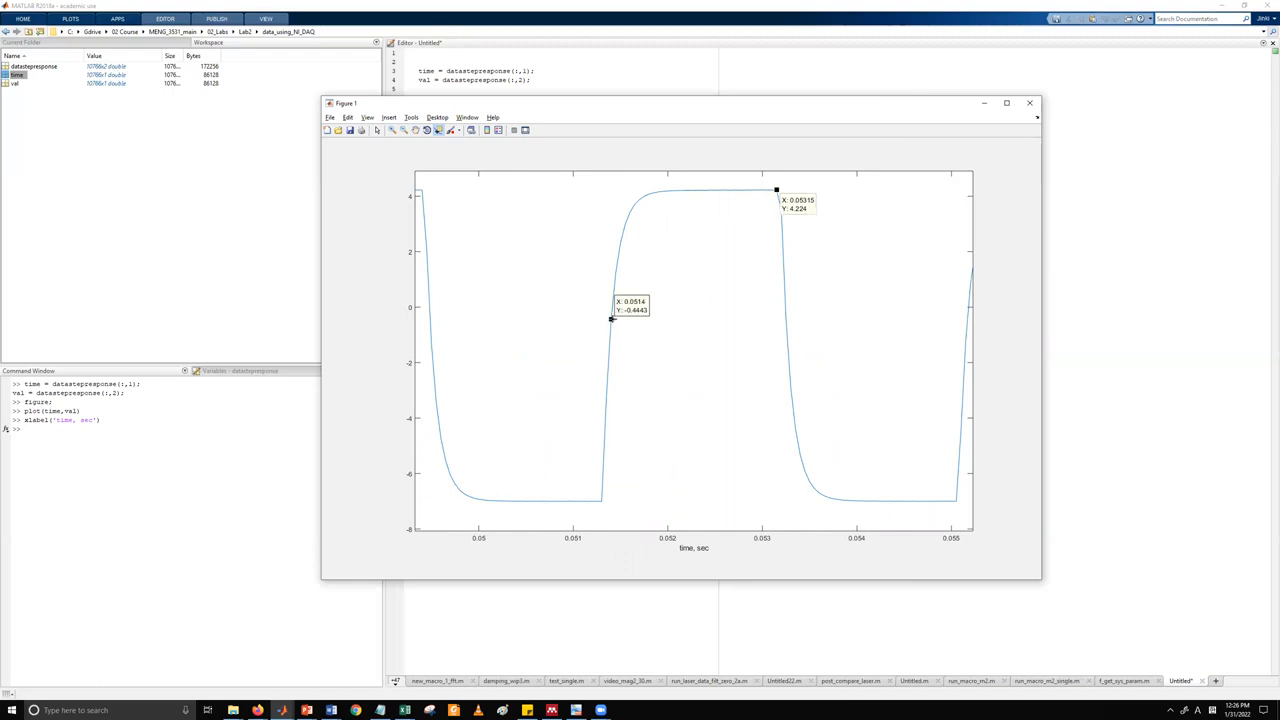
left_click(793, 403, "shift")
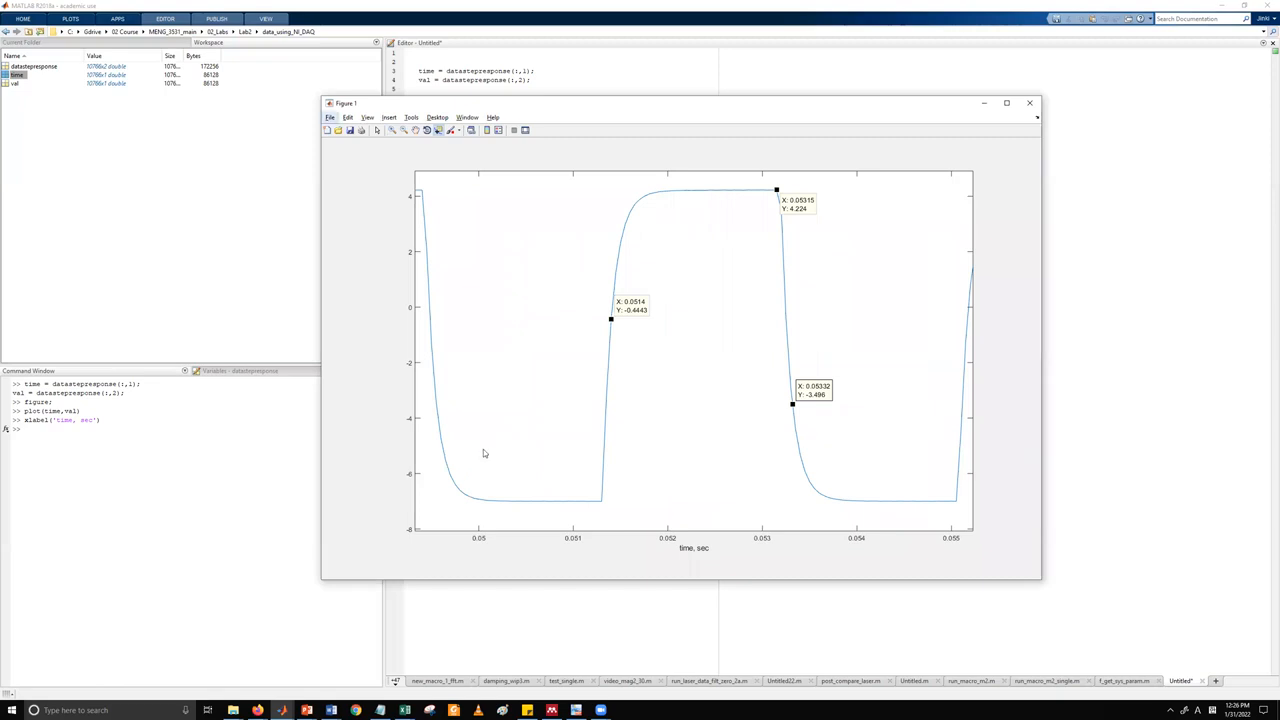
left_click(446, 467, "shift")
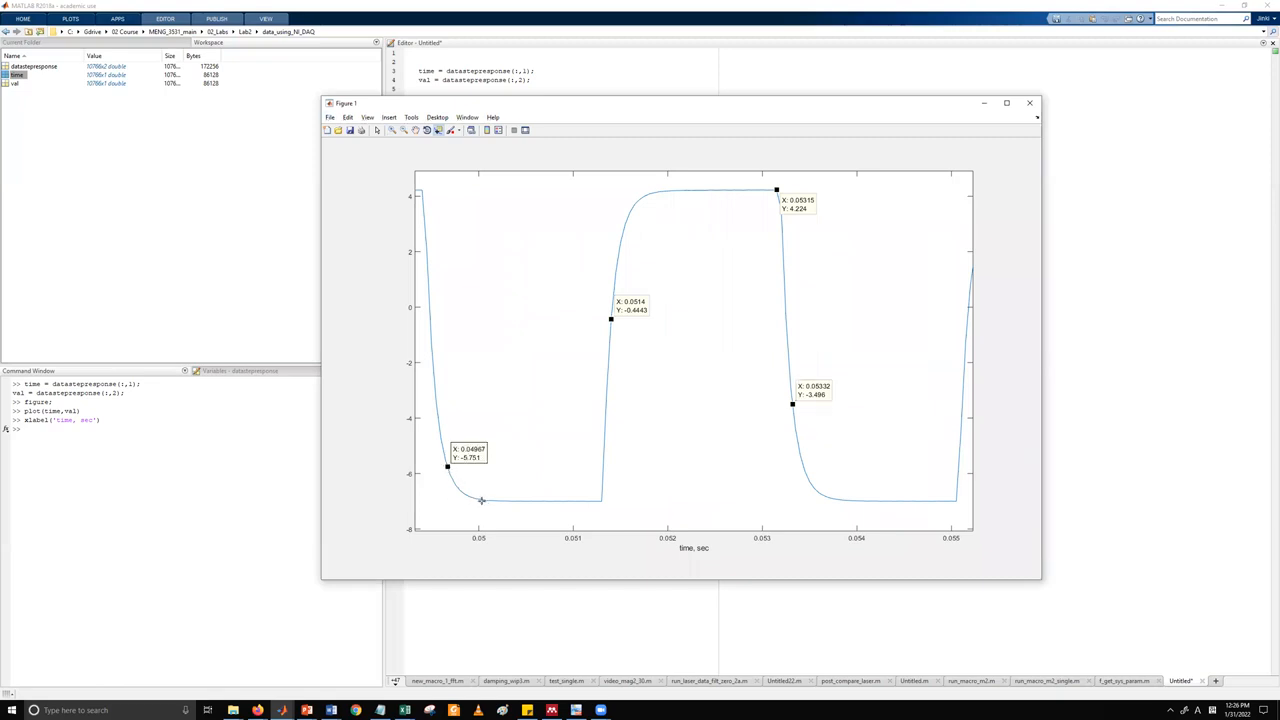
Move the newest data tip to the falling edge at X 0.05324 and the rising-edge tip to the start of the rise at X 0.0513.
left_click(482, 499)
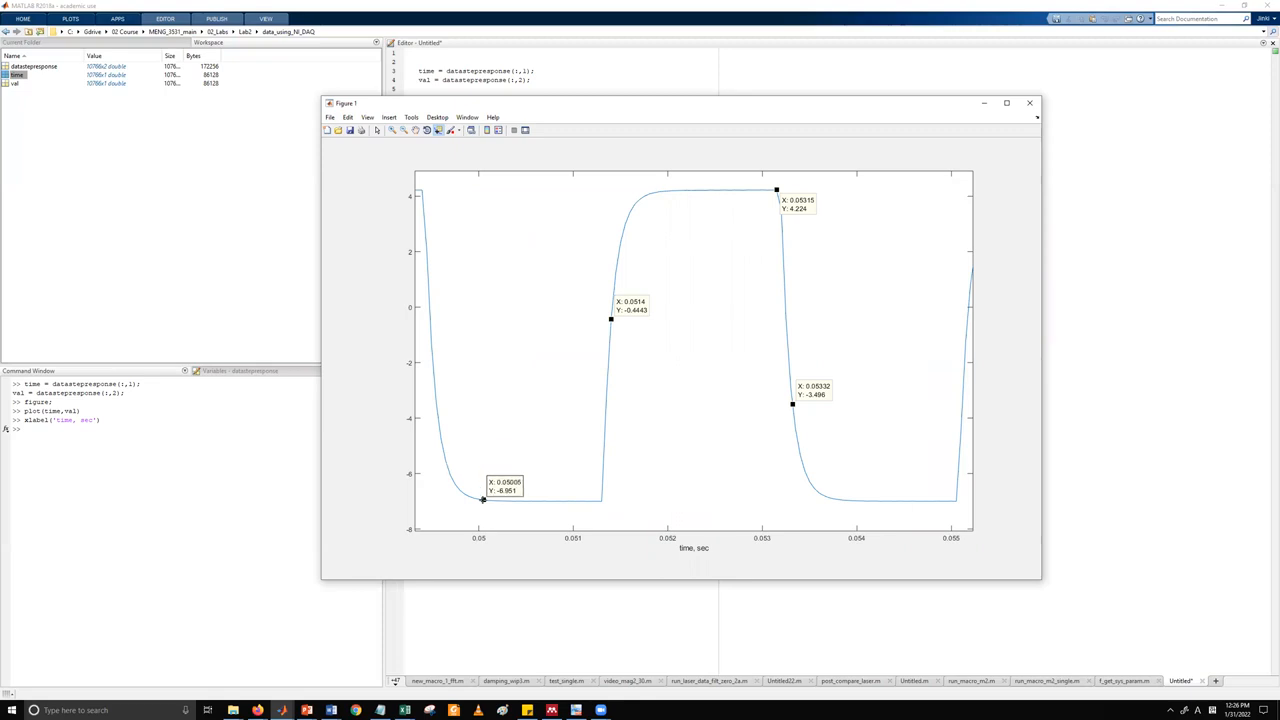
left_click(446, 464)
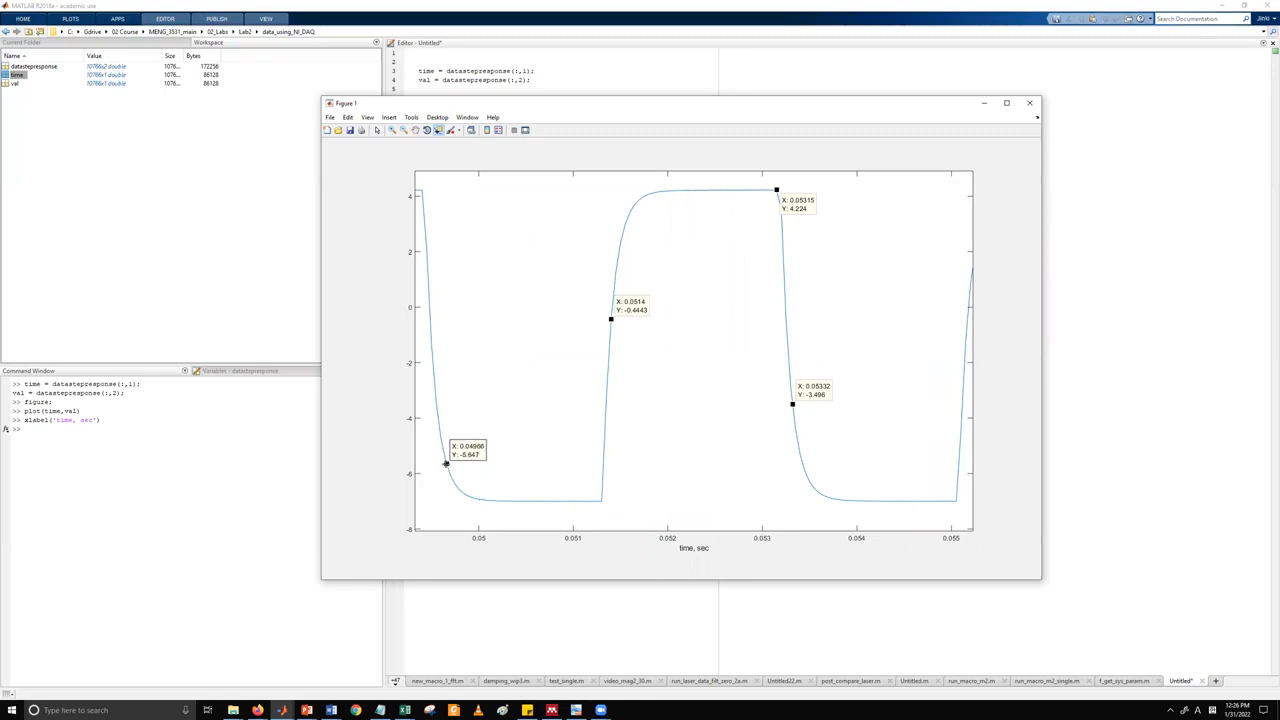
left_click(605, 384)
left_click(622, 237)
left_click(688, 190)
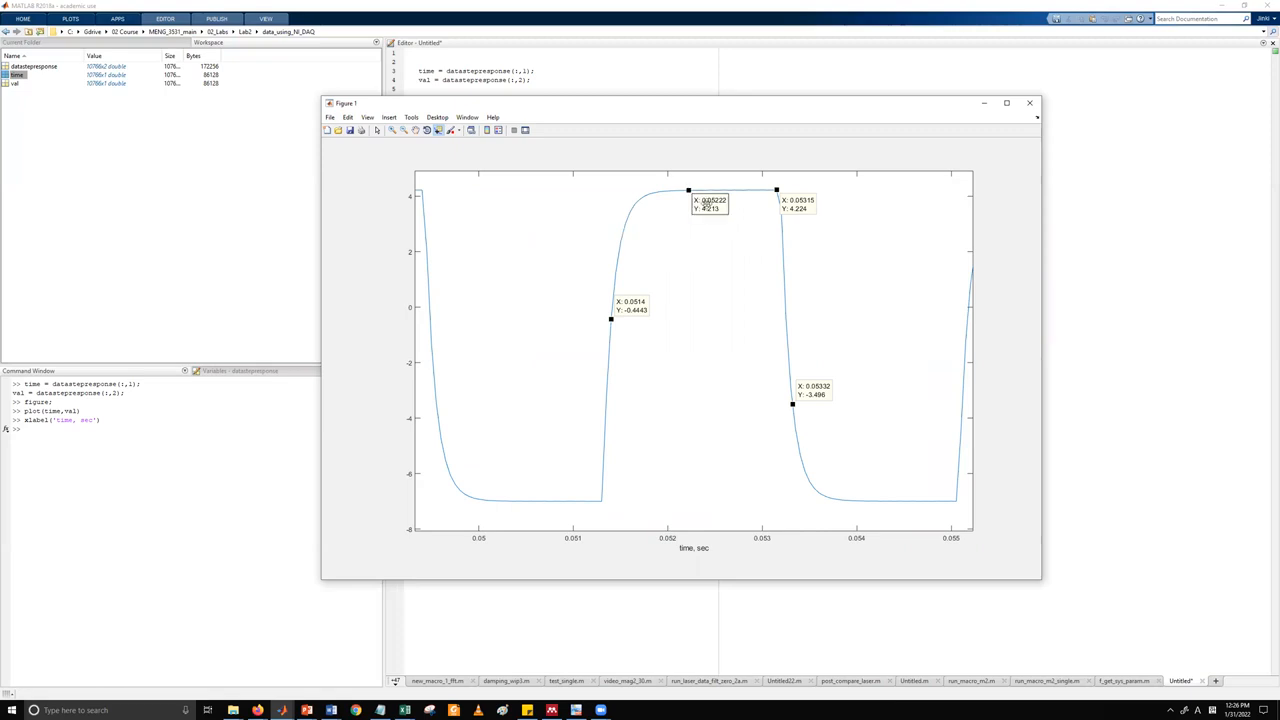
left_click(786, 295)
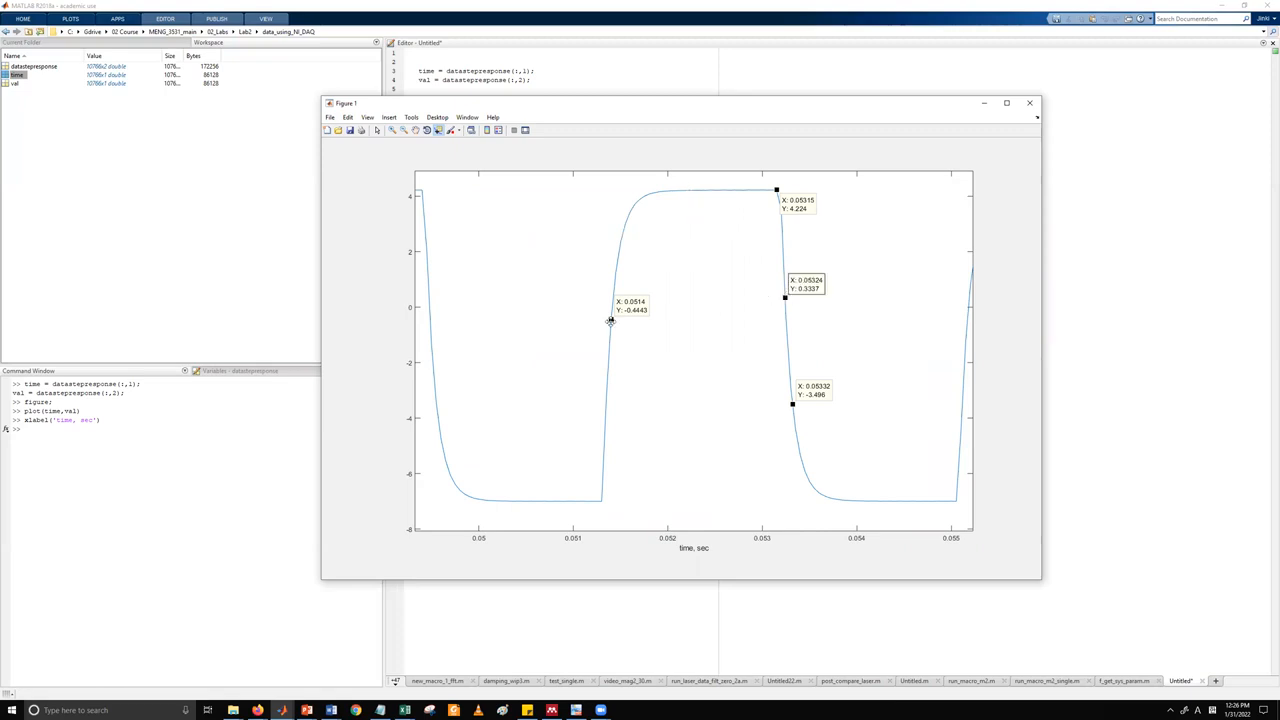
mouse_move(610, 319)
left_mouse_down()
mouse_move(602, 500)
mouse_move(546, 492)
left_mouse_up()
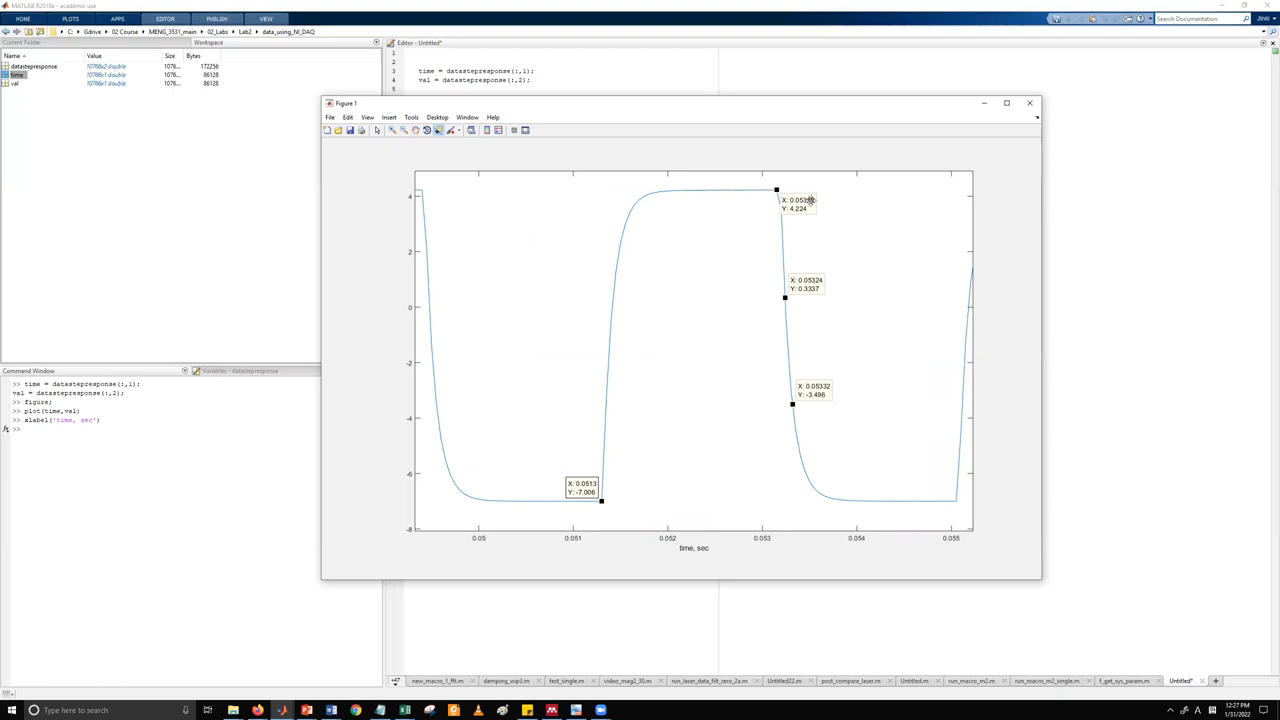
Zoom in on the single pulse and draw a vertical line from the rising curve at about 0.7 to the lower baseline.
left_click(392, 130)
left_click_drag(558, 177, 826, 510)
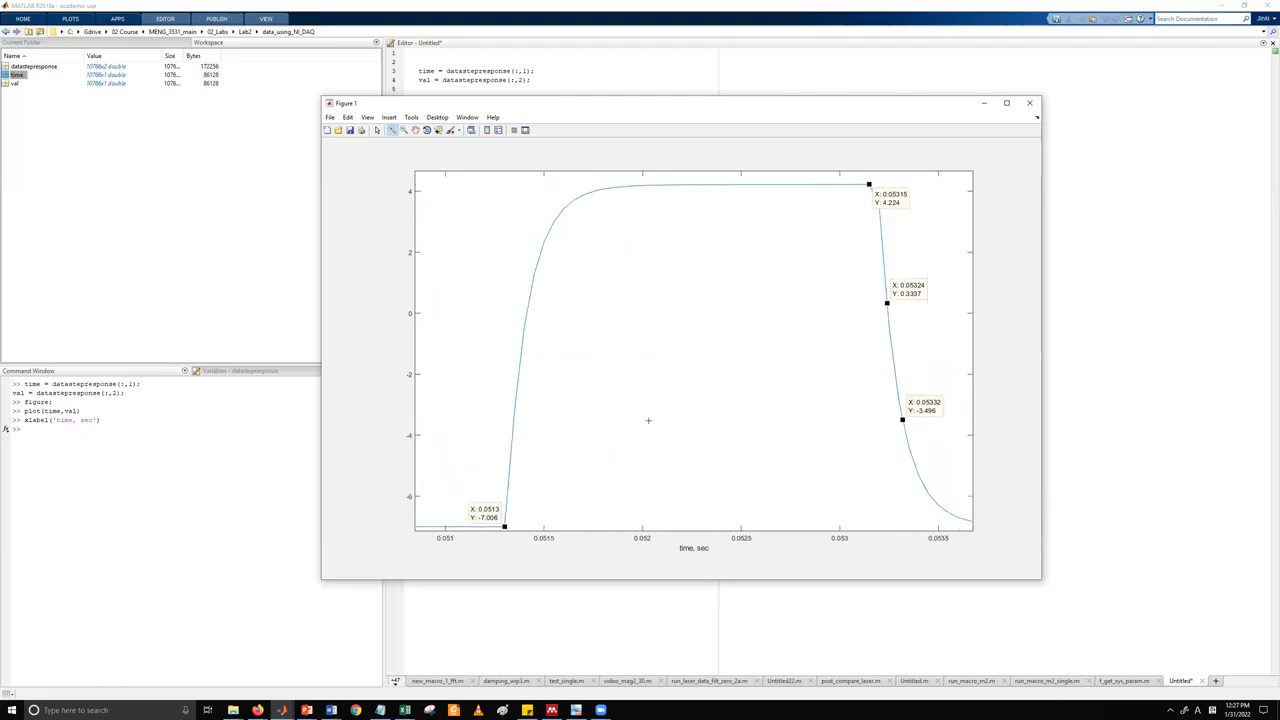
left_click(368, 118)
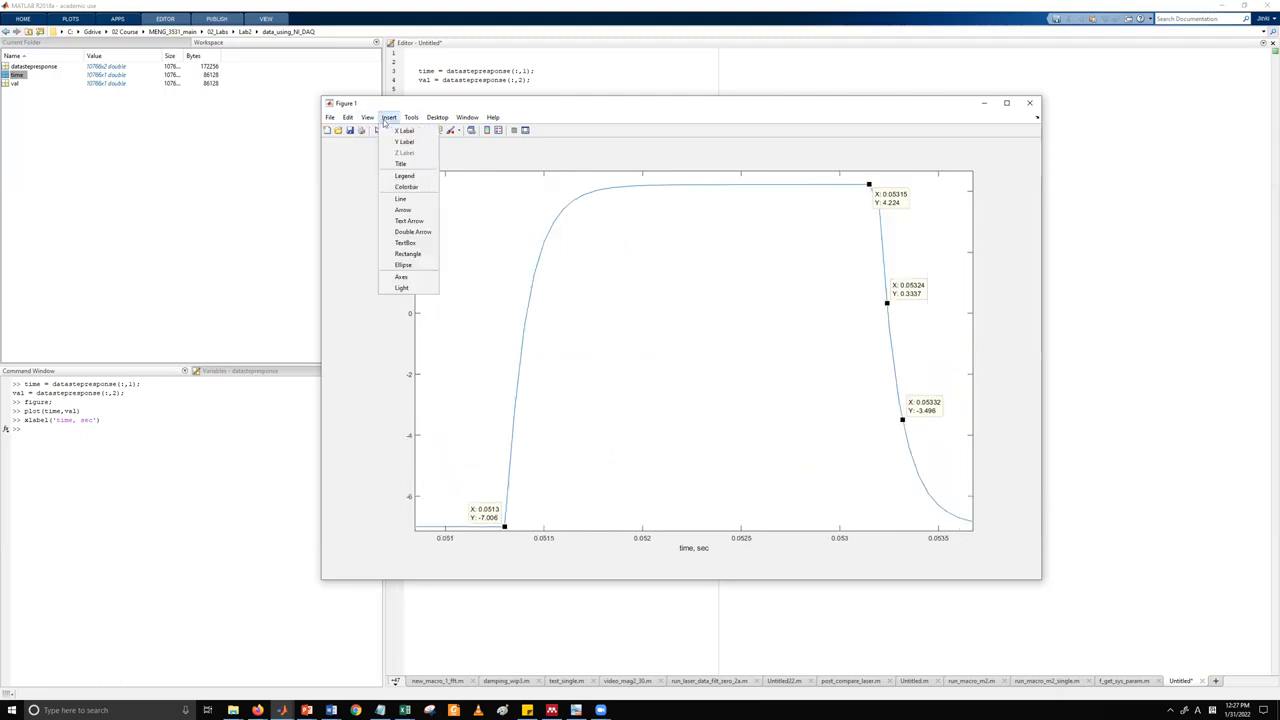
left_click(368, 119)
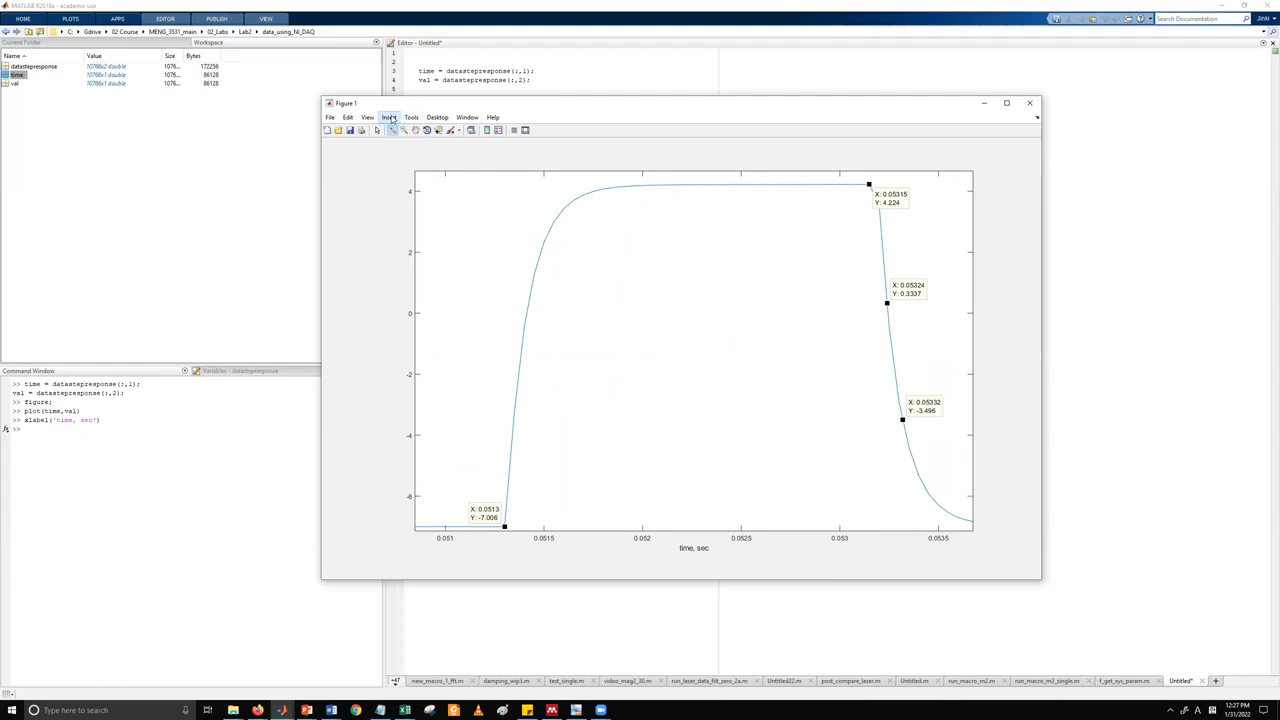
left_click(389, 118)
left_click(401, 198)
left_click_drag(532, 291, 530, 526)
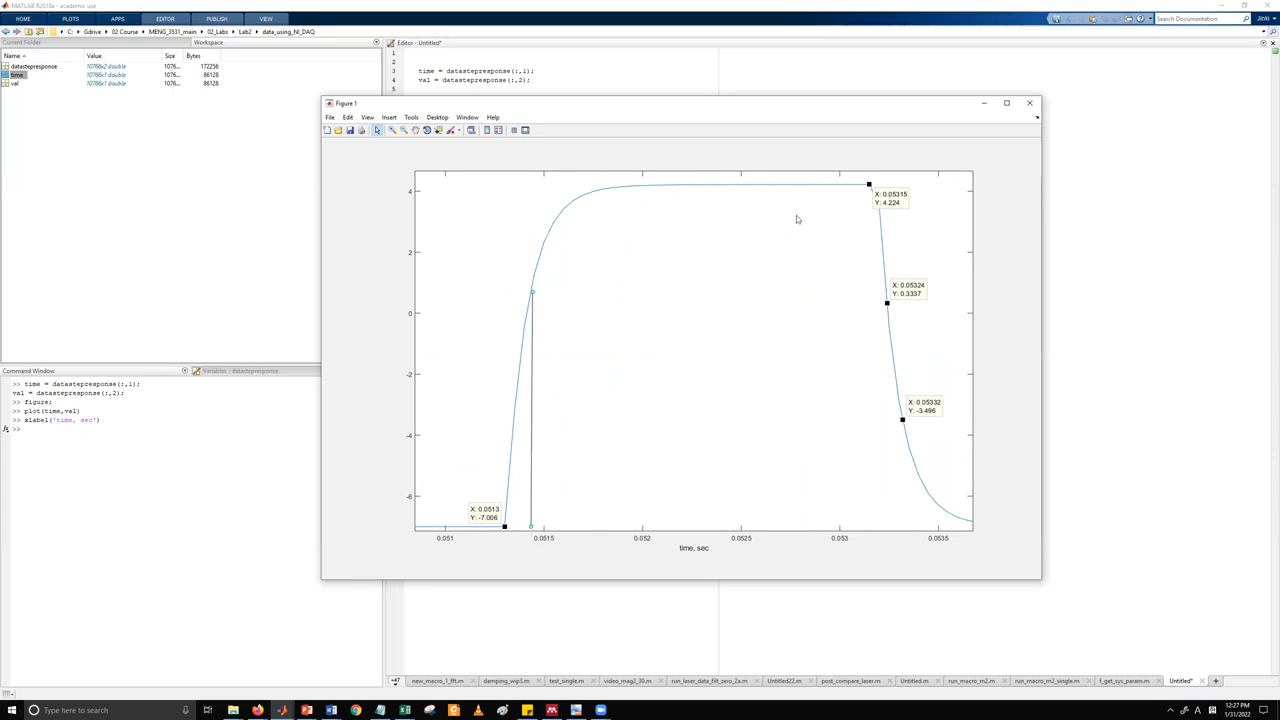
Draw a second vertical line from the upper plateau at about 0.053 s to the lower baseline.
left_click(389, 117)
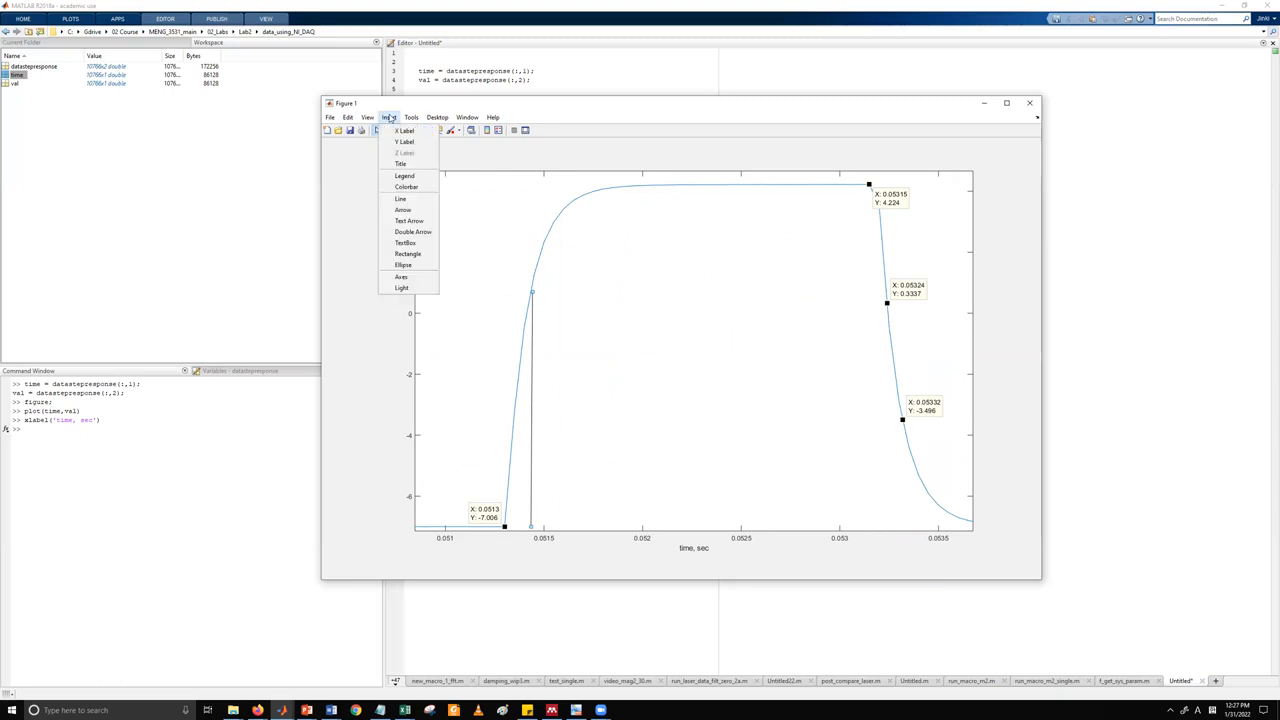
left_click(400, 198)
mouse_move(847, 186)
left_mouse_down()
mouse_move(826, 380)
mouse_move(832, 328)
left_mouse_up()
left_click_drag(832, 488, 850, 521)
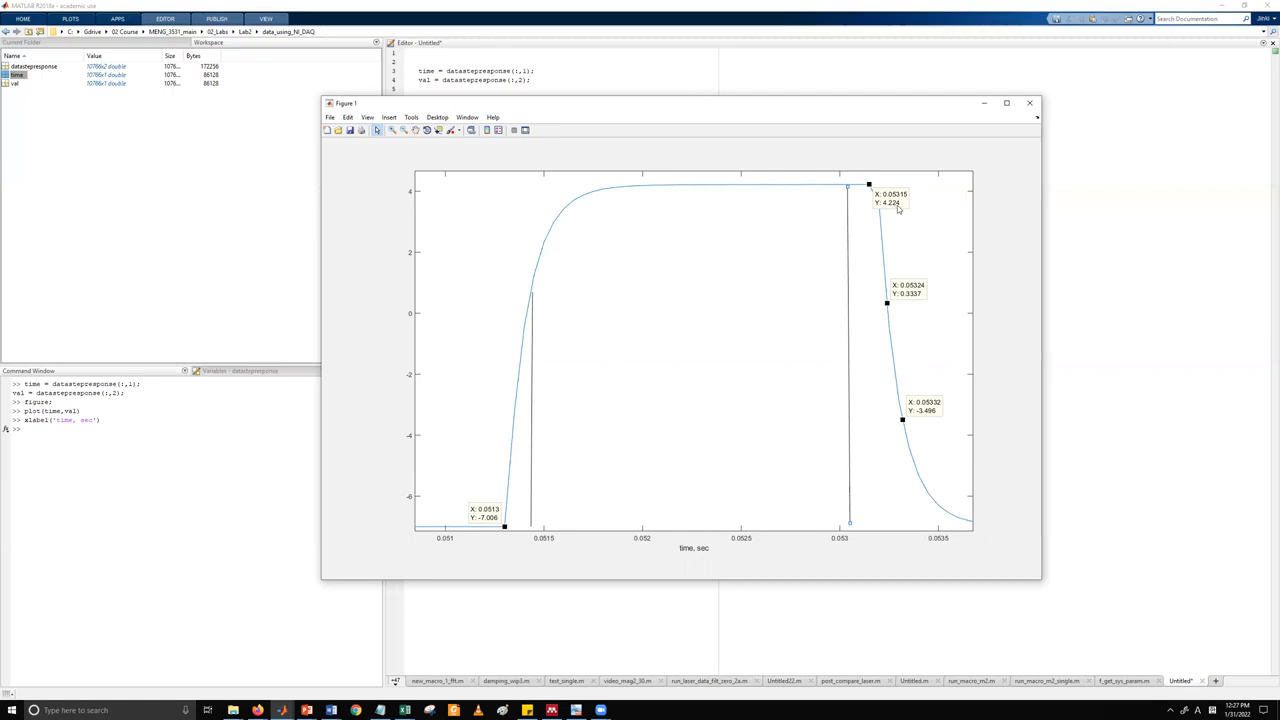
Move the figure aside, add the line total = 4.224 + 7.006 to the script, and evaluate it in the Command Window.
left_click_drag(601, 108, 223, 50)
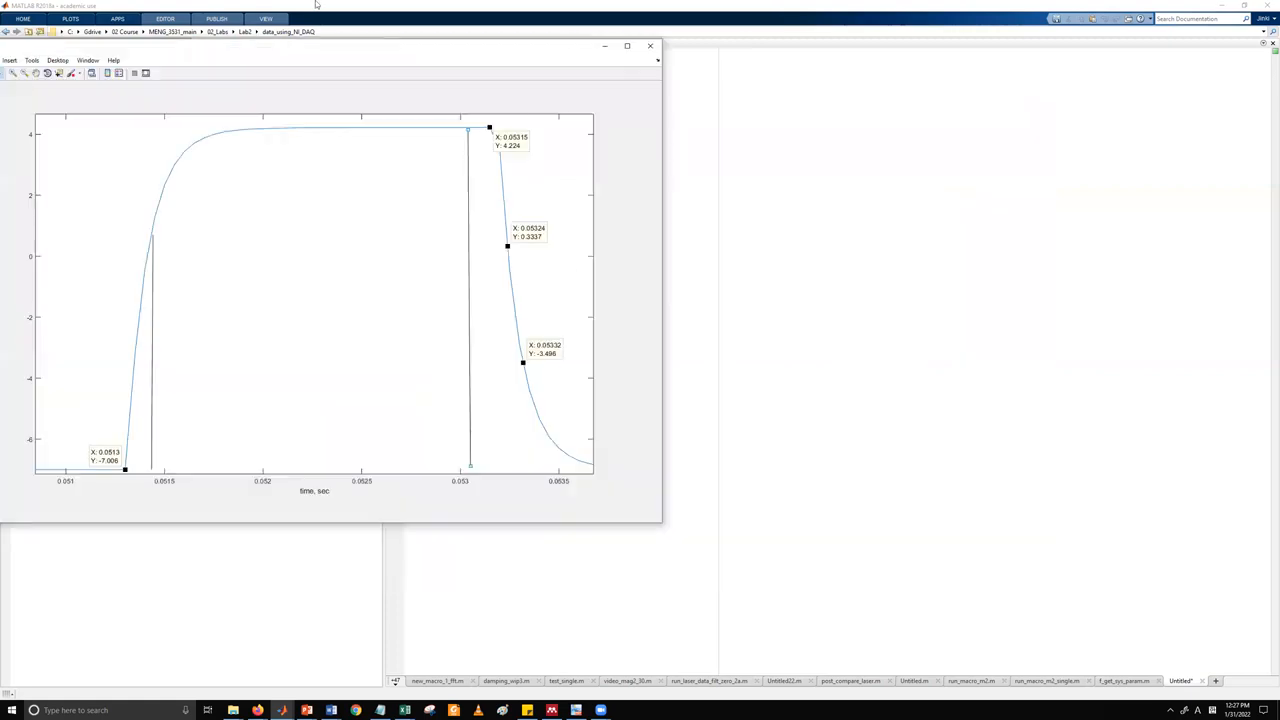
left_click(690, 165)
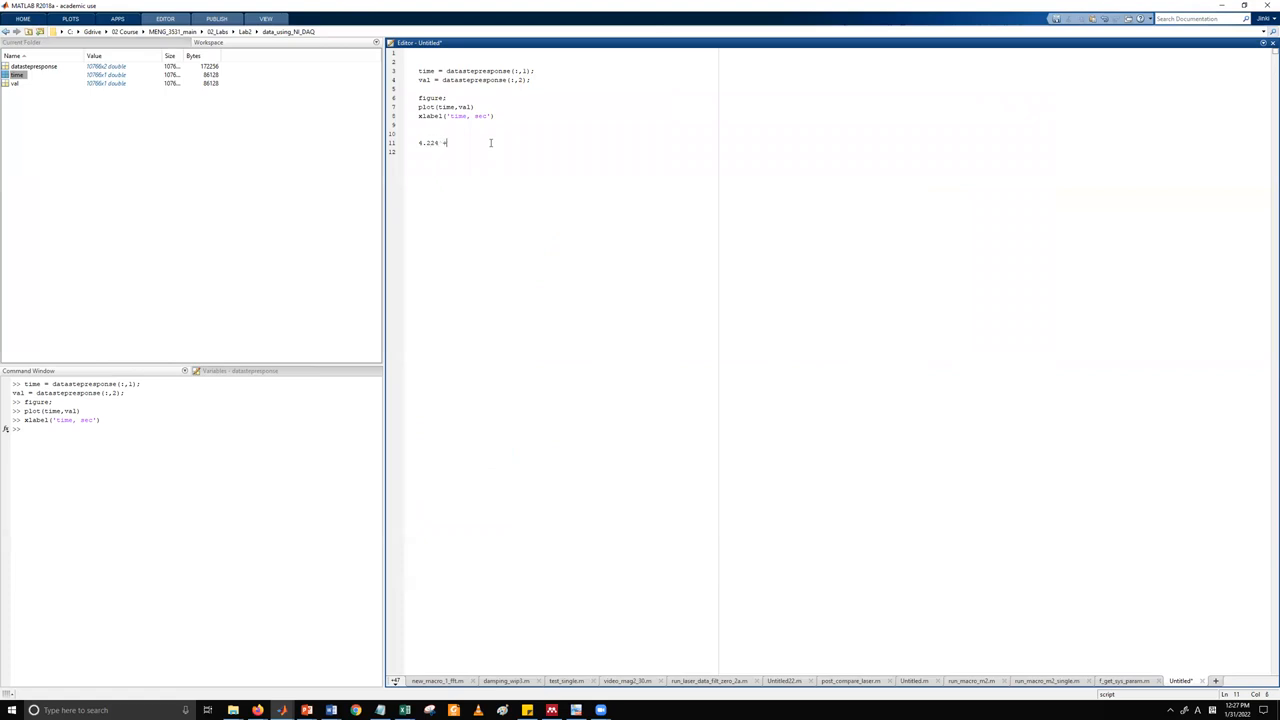
key("shift+Home")
left_click(483, 148)
type("total =")
key("shift+Home")
left_click_drag(484, 148, 206, 443)
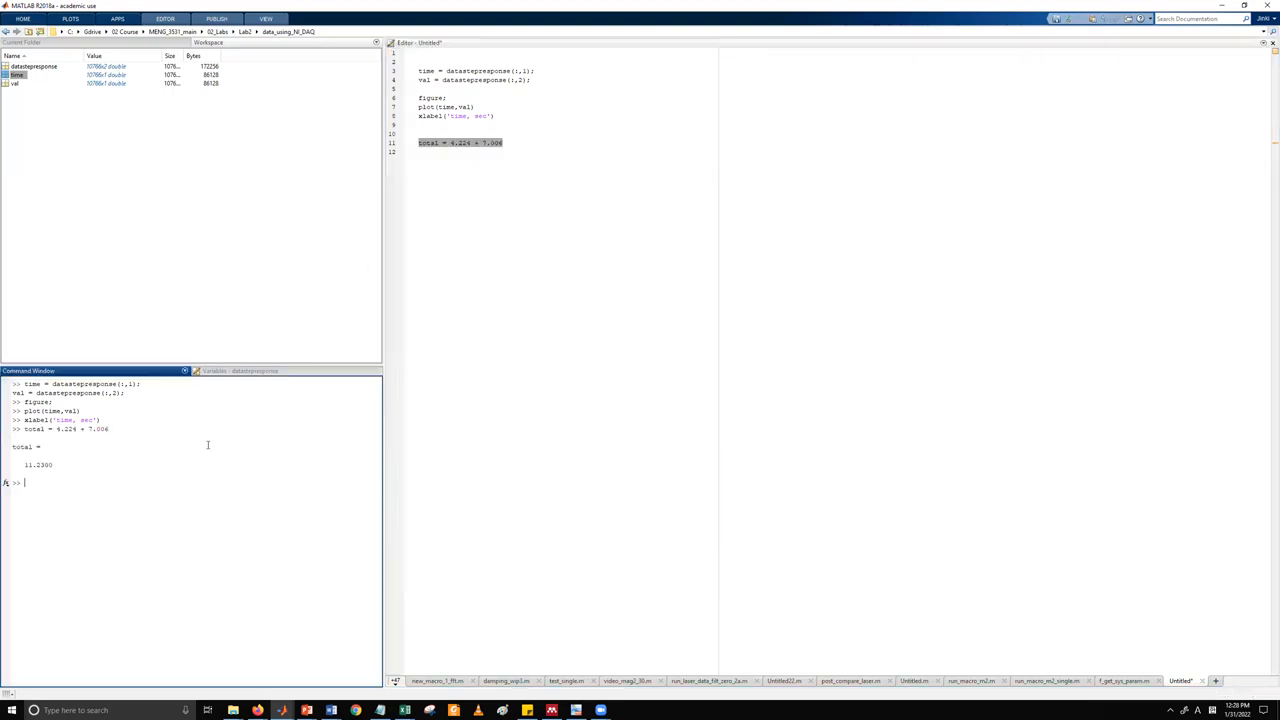
Check the plot, add .63*total on a new script line below the total, and evaluate it in the Command Window.
left_click(482, 158)
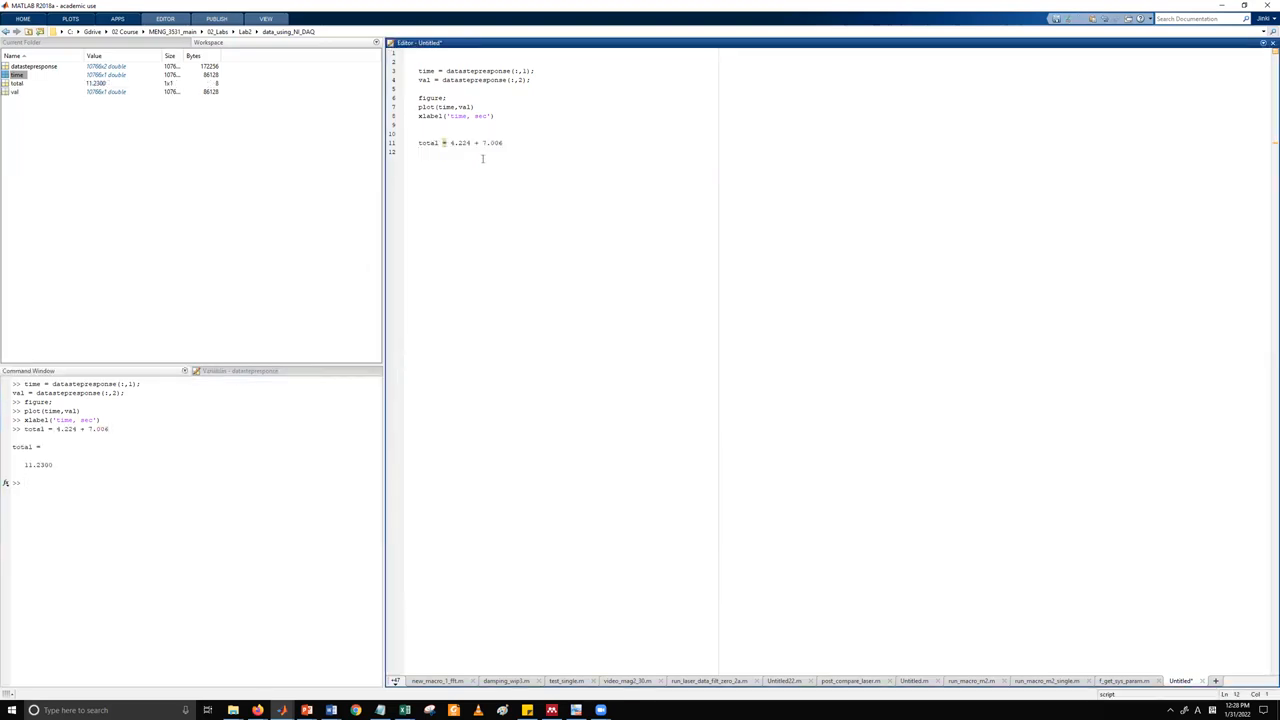
key("alt+Tab")
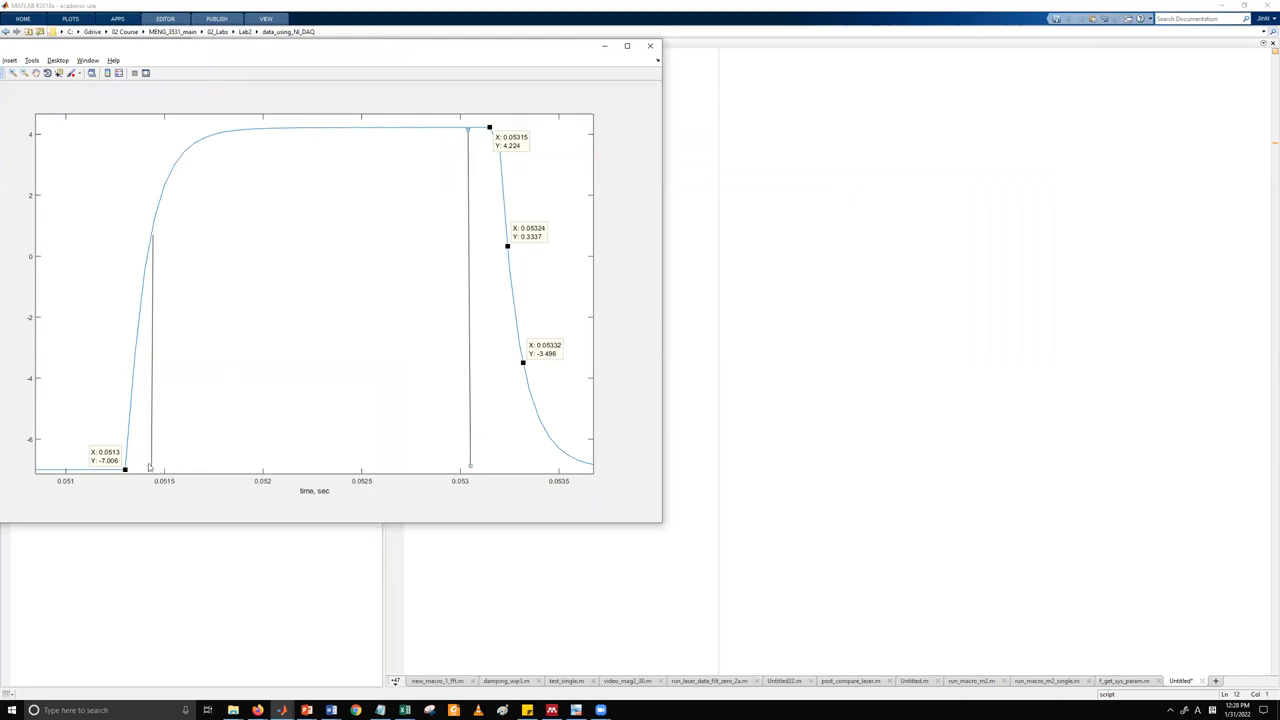
left_click(735, 337)
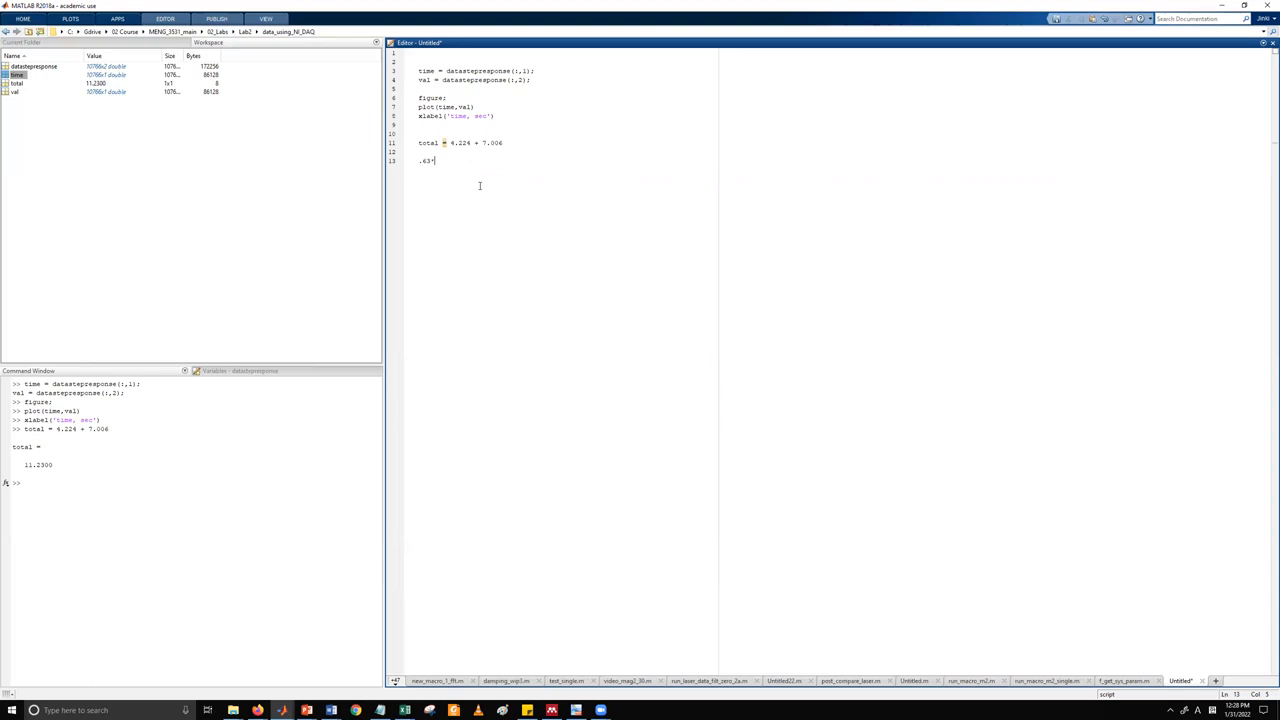
type("ot")
type("otal")
key("shift+Home")
key("ctrl+c")
left_click(166, 506)
key("ctrl+v")
key("Return")
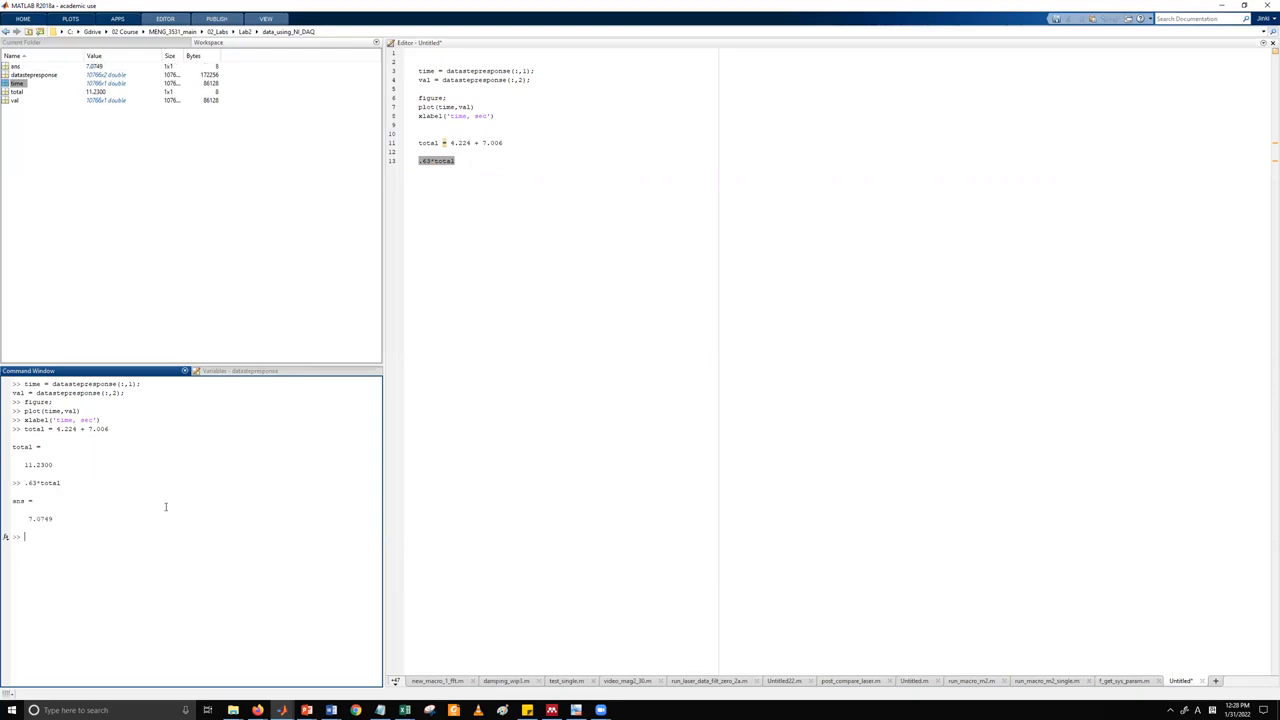
Copy the computed result 7.0749 from the Command Window onto a new script line below the .63*total expression.
left_click_drag(28, 518, 54, 519)
left_click(431, 200)
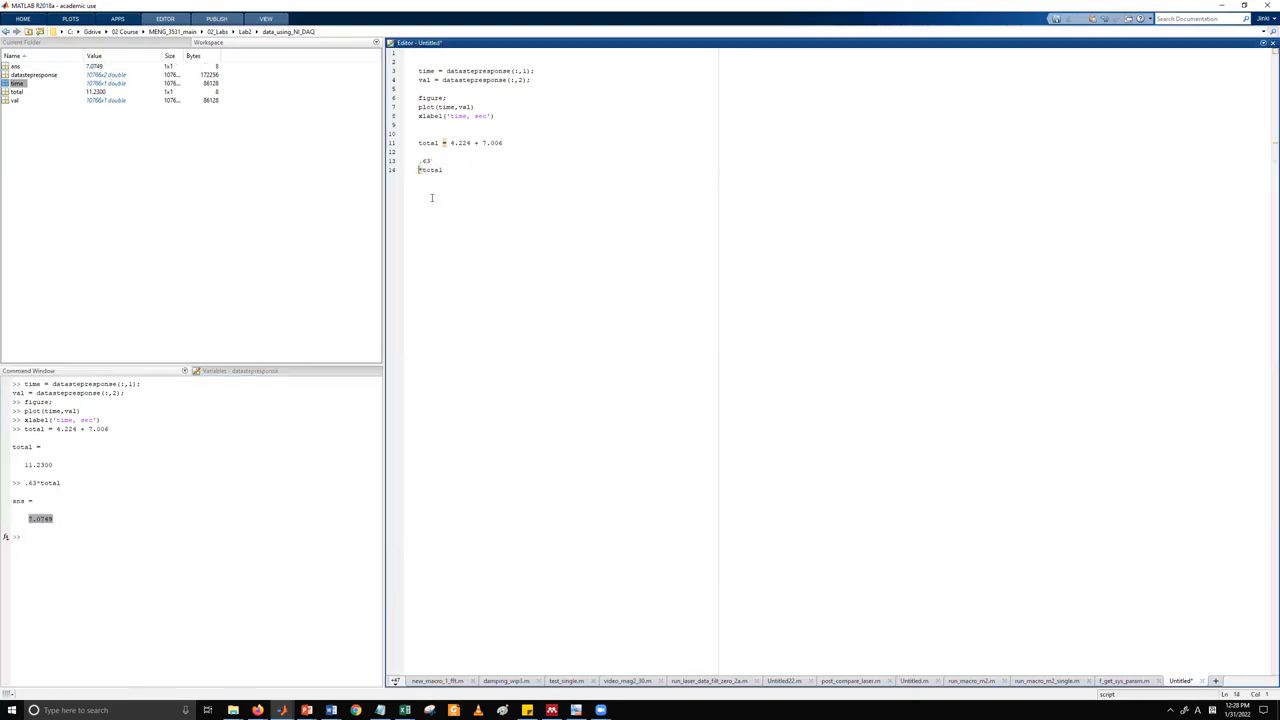
key("Return")
key("Return")
key("Return")
key("ctrl+v")
left_click(476, 199)
Check the baseline on the plot, complete the copied value's line as 7.0749 - 7.006, and evaluate it.
mouse_move(283, 709)
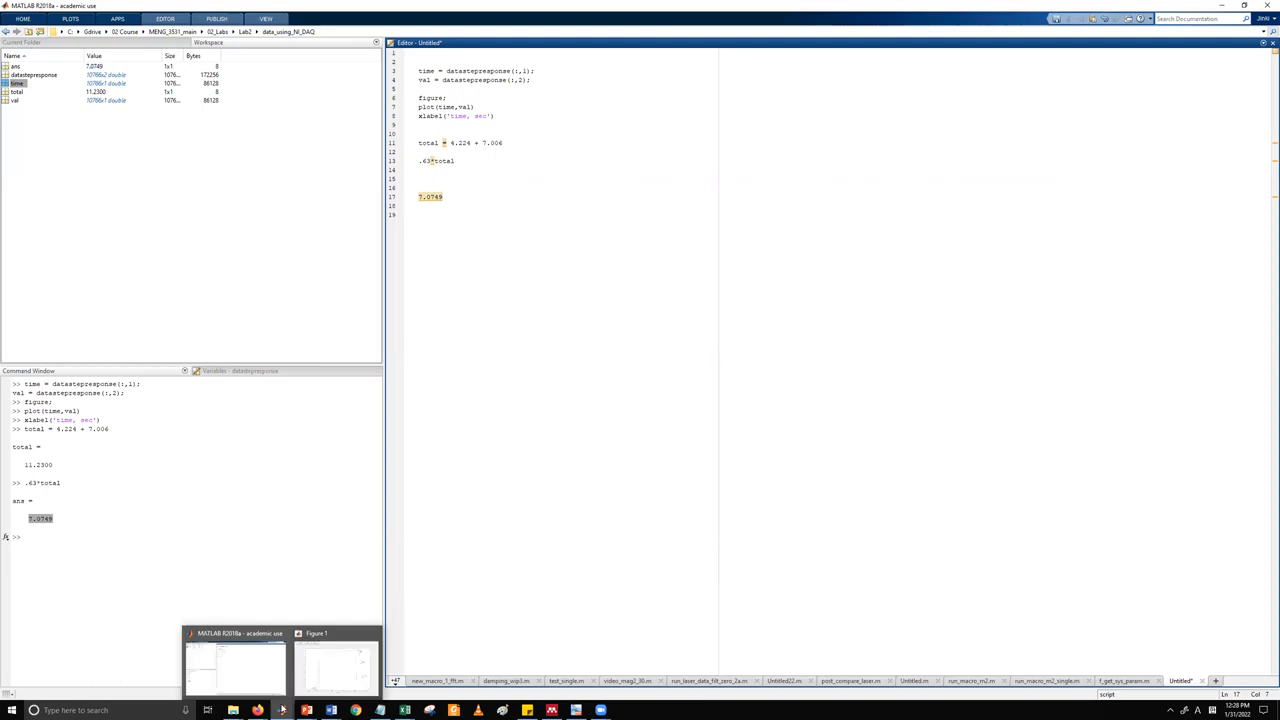
left_click(335, 665)
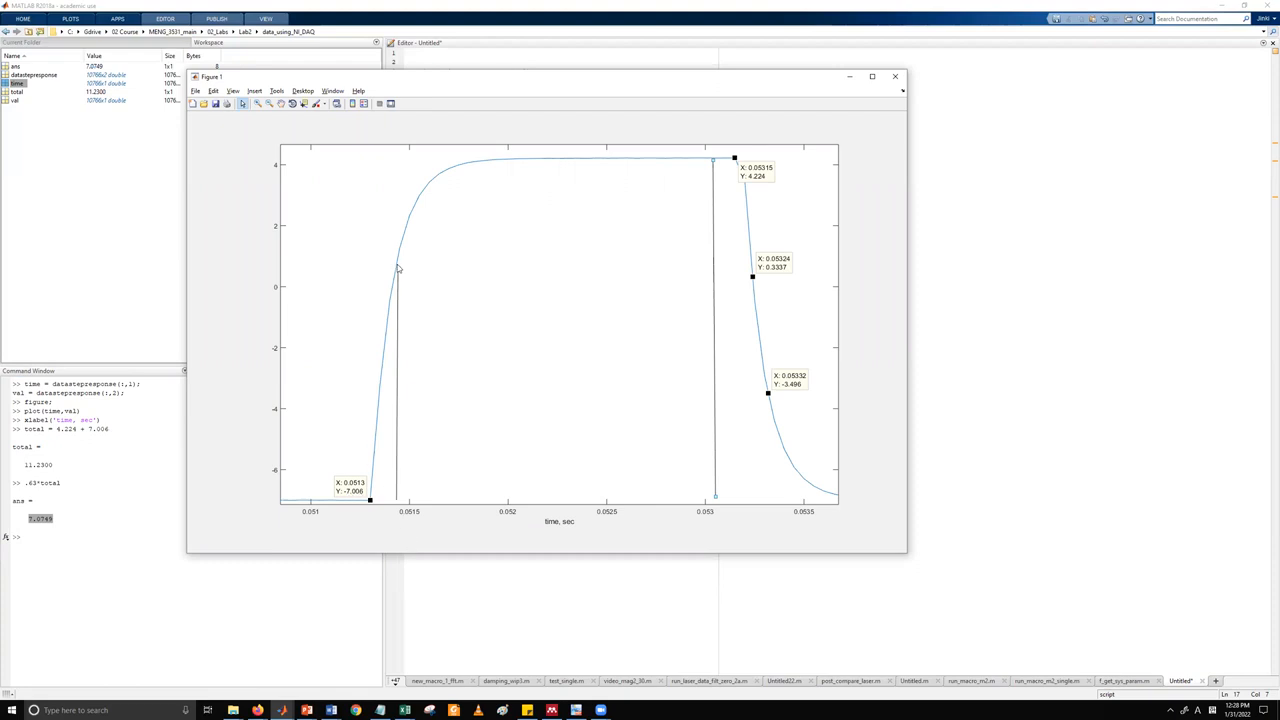
left_click(442, 588)
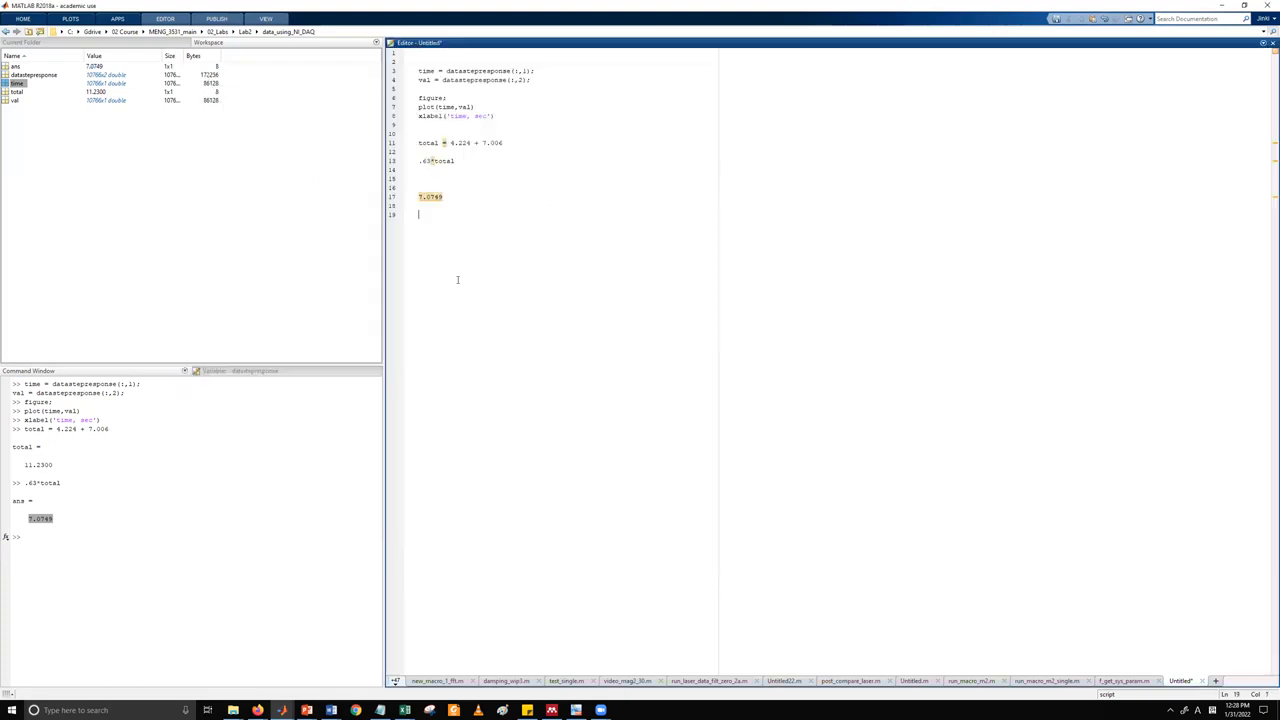
type("- 7.0749")
key("shift+Home")
left_click(518, 228)
double_click(480, 143)
key("Right")
double_click(467, 196)
type("7.00")
key("shift+End")
key("F9")
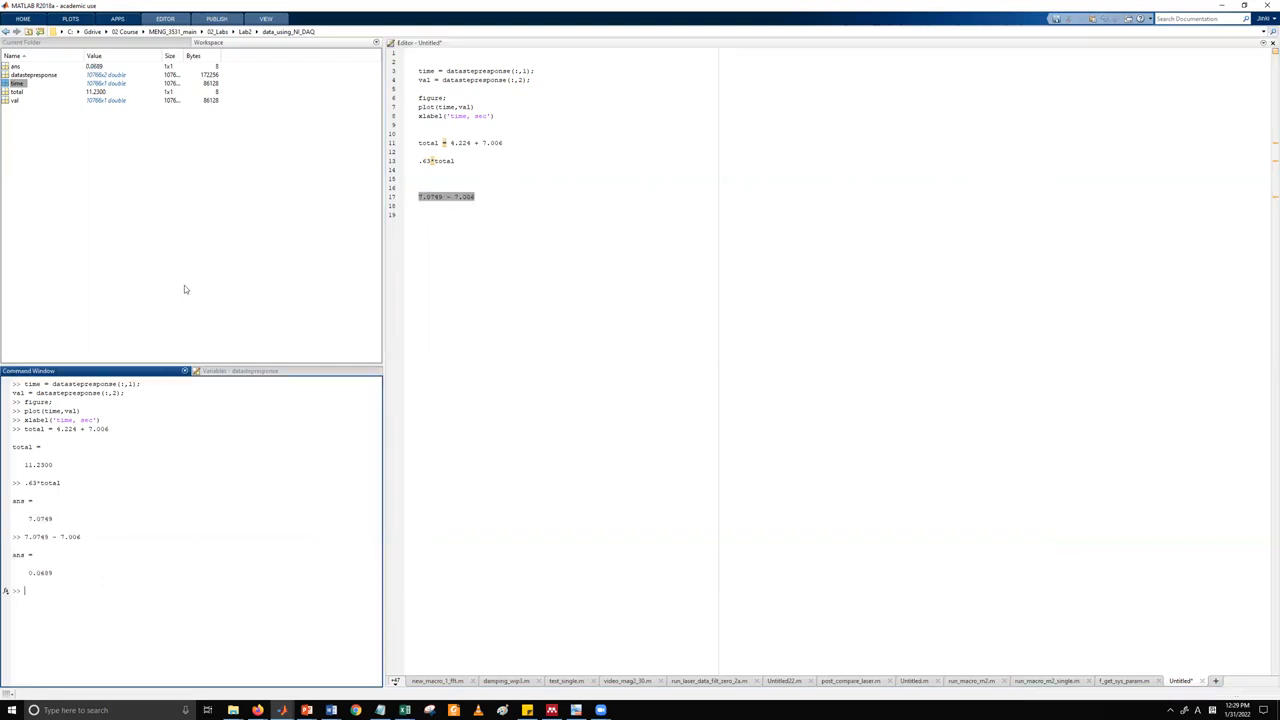
Return to the figure and move the upper falling-edge data tip at X 0.05324 to the rising edge at X 0.05142.
key("alt+Tab")
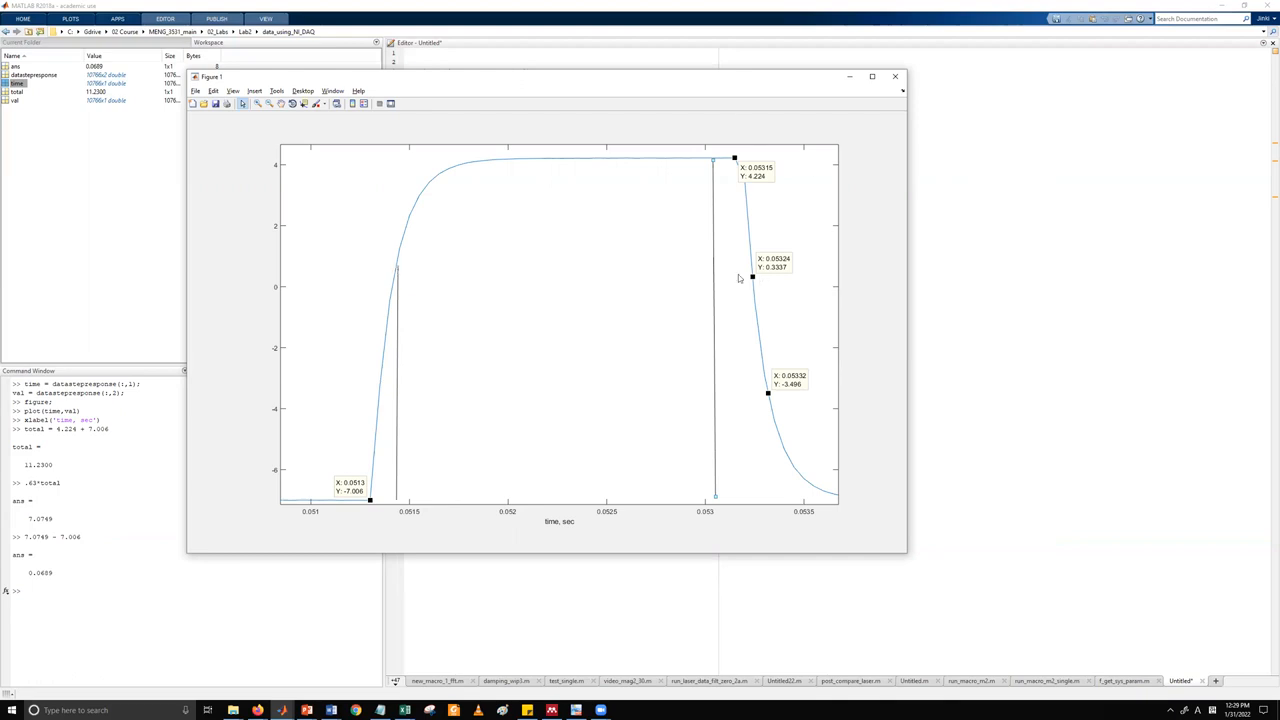
left_click(304, 103)
left_click_drag(752, 278, 408, 287)
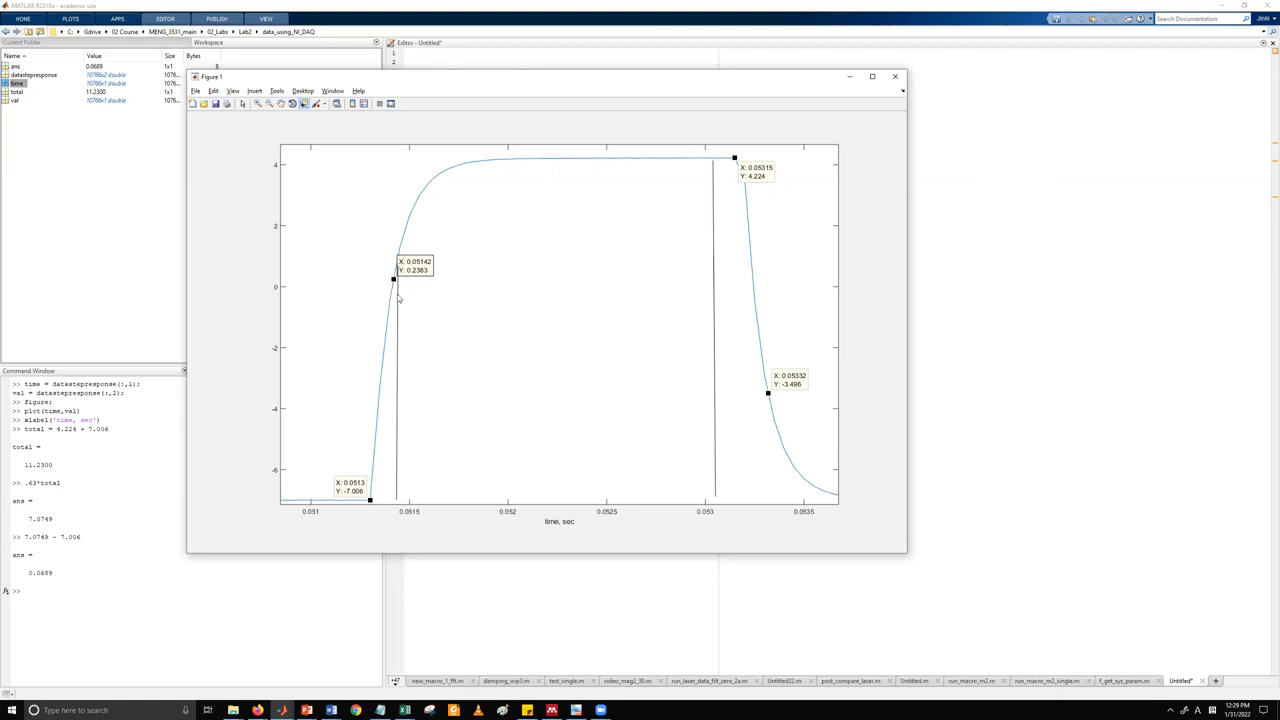
Move the vertical line at the rising edge beneath the relocated data tip and shorten its lower end to the baseline.
left_click(242, 104)
left_click_drag(397, 354, 391, 376)
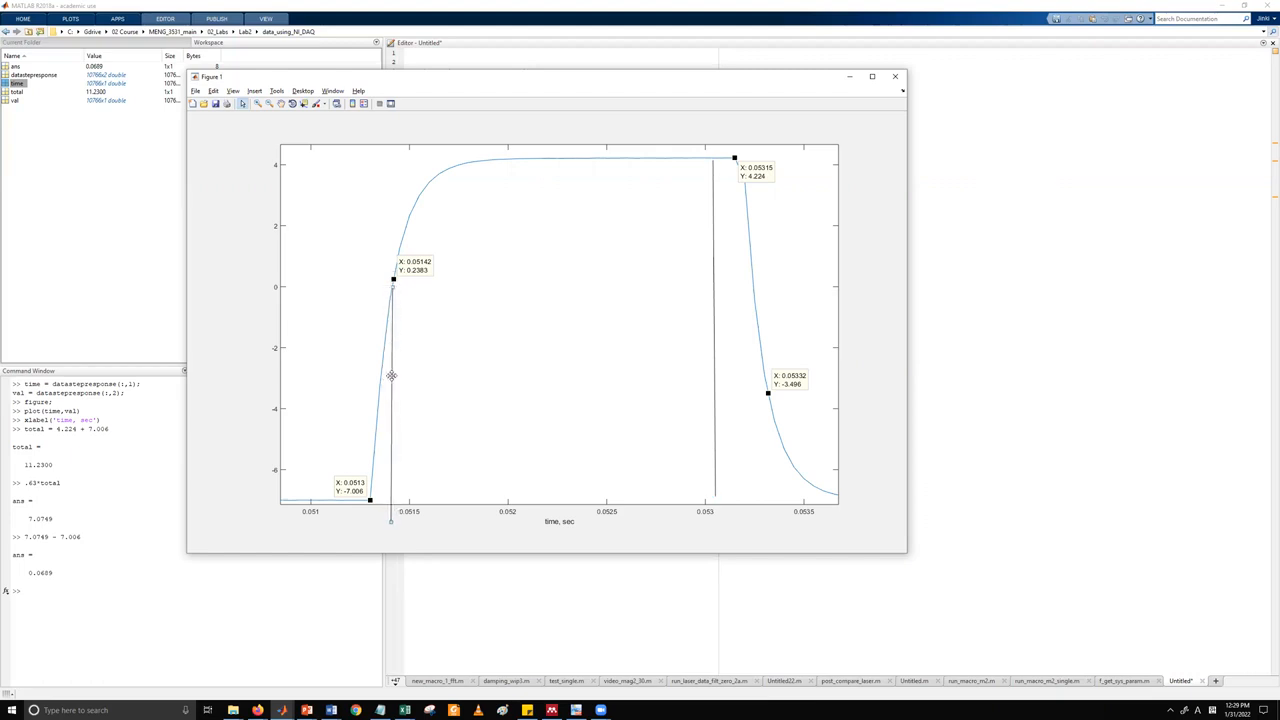
left_click_drag(391, 521, 391, 498)
Adjust the rising-edge data tip along the curve to the sample nearest zero, at X 0.05141, atop the vertical line.
left_click(303, 104)
left_click(391, 290)
left_click_drag(391, 290, 470, 166)
left_click_drag(430, 205, 397, 293)
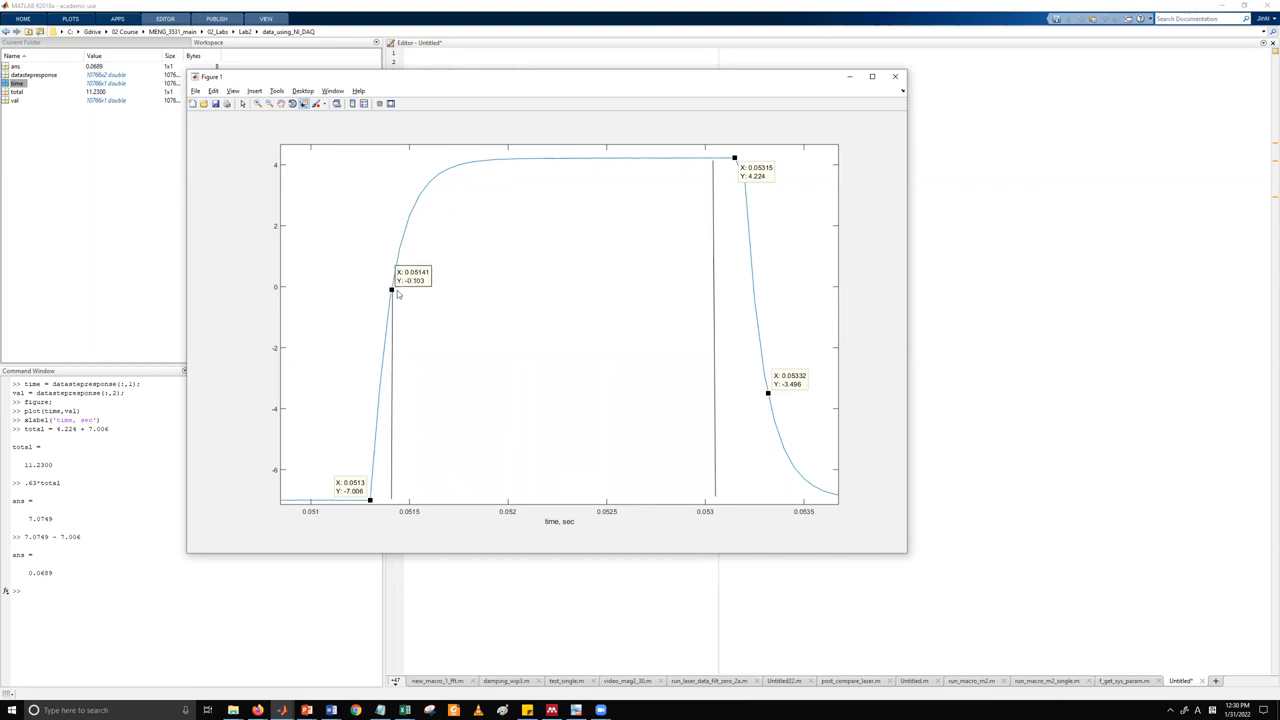
left_click_drag(398, 293, 394, 279)
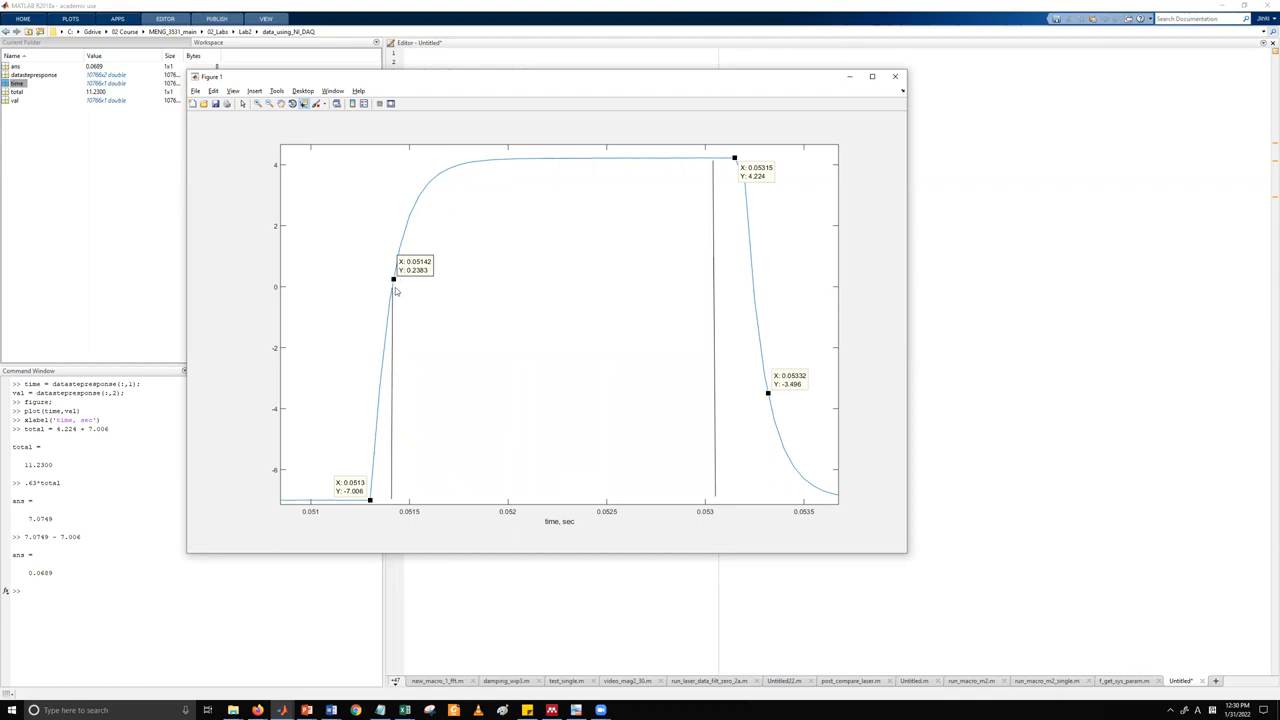
left_click_drag(394, 280, 397, 292)
Examine the following pulses of the step response, from about 0.054 to 0.062 s, in a wider view.
left_click(281, 104)
left_click_drag(780, 277, 191, 283)
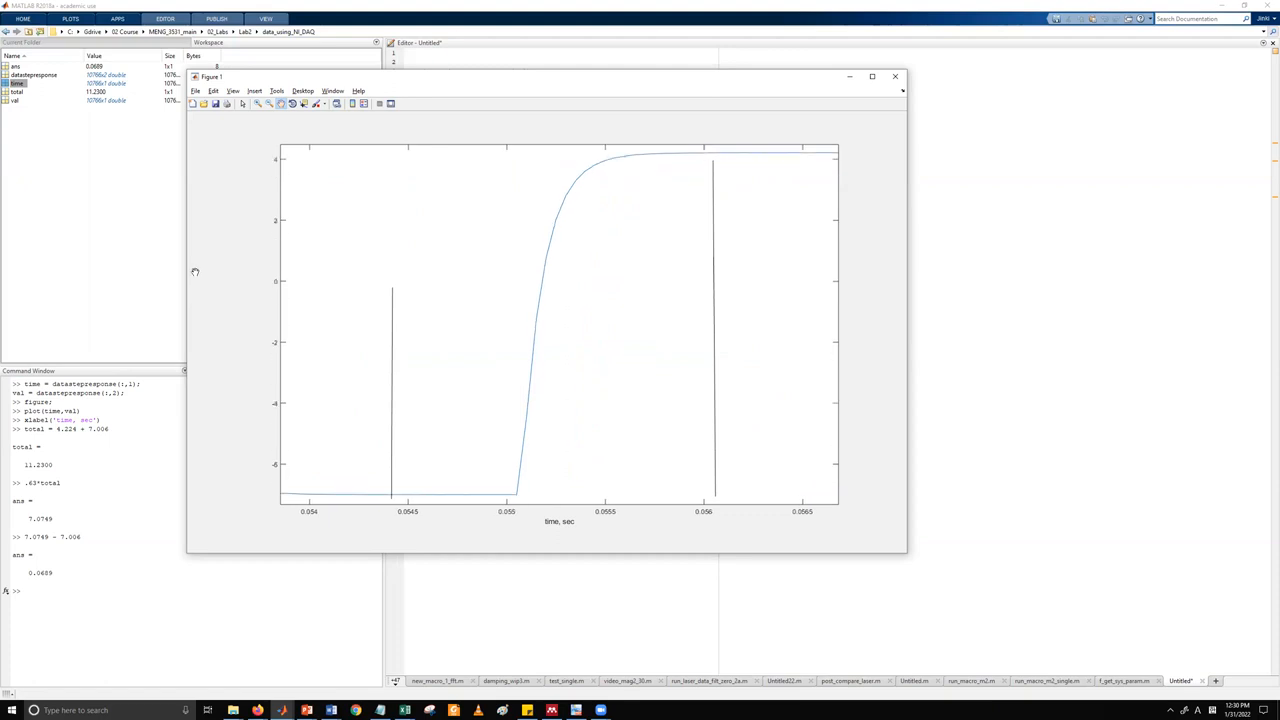
left_click(268, 104)
left_click(466, 234)
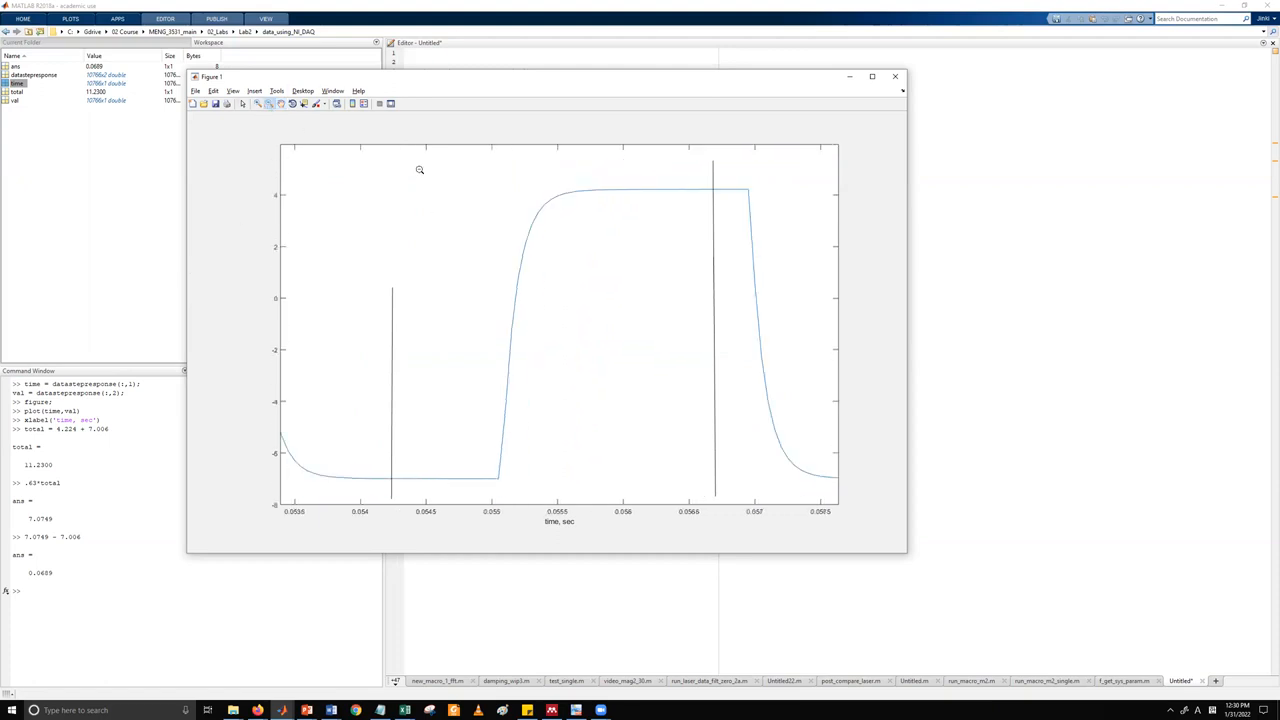
left_click(281, 104)
left_click_drag(580, 243, 382, 261)
left_click_drag(625, 297, 428, 290)
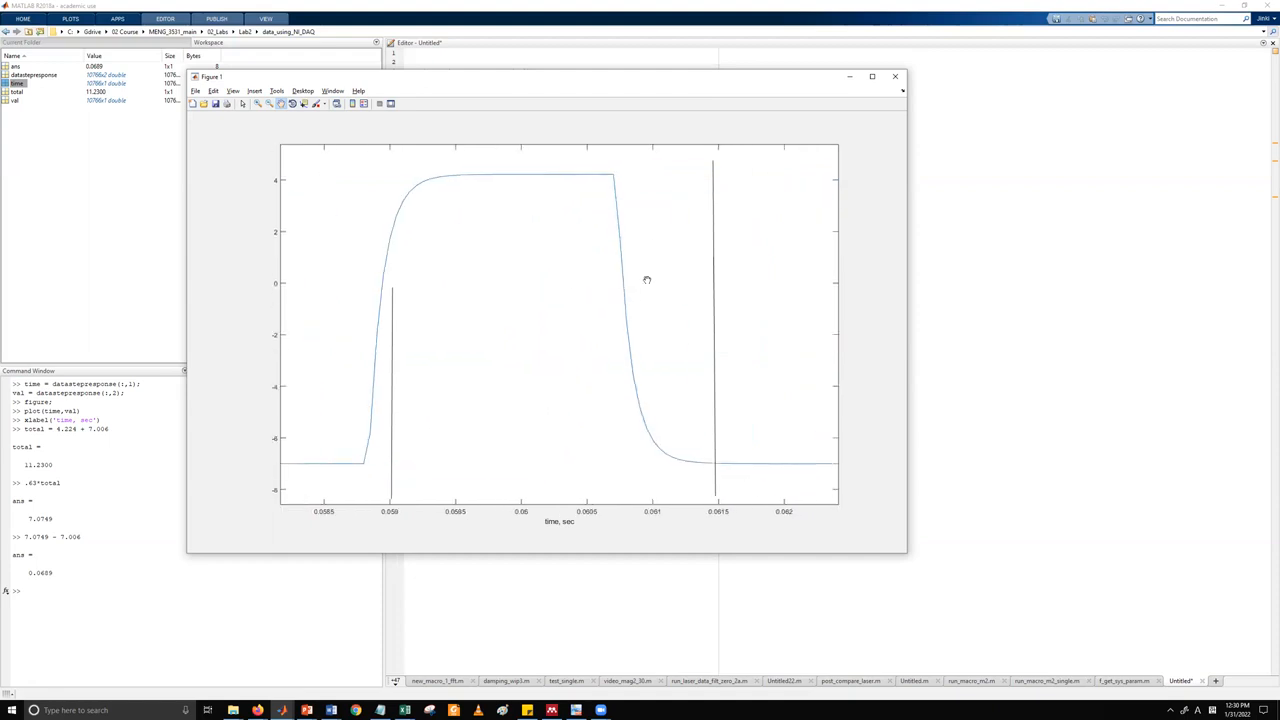
left_click_drag(533, 258, 664, 260)
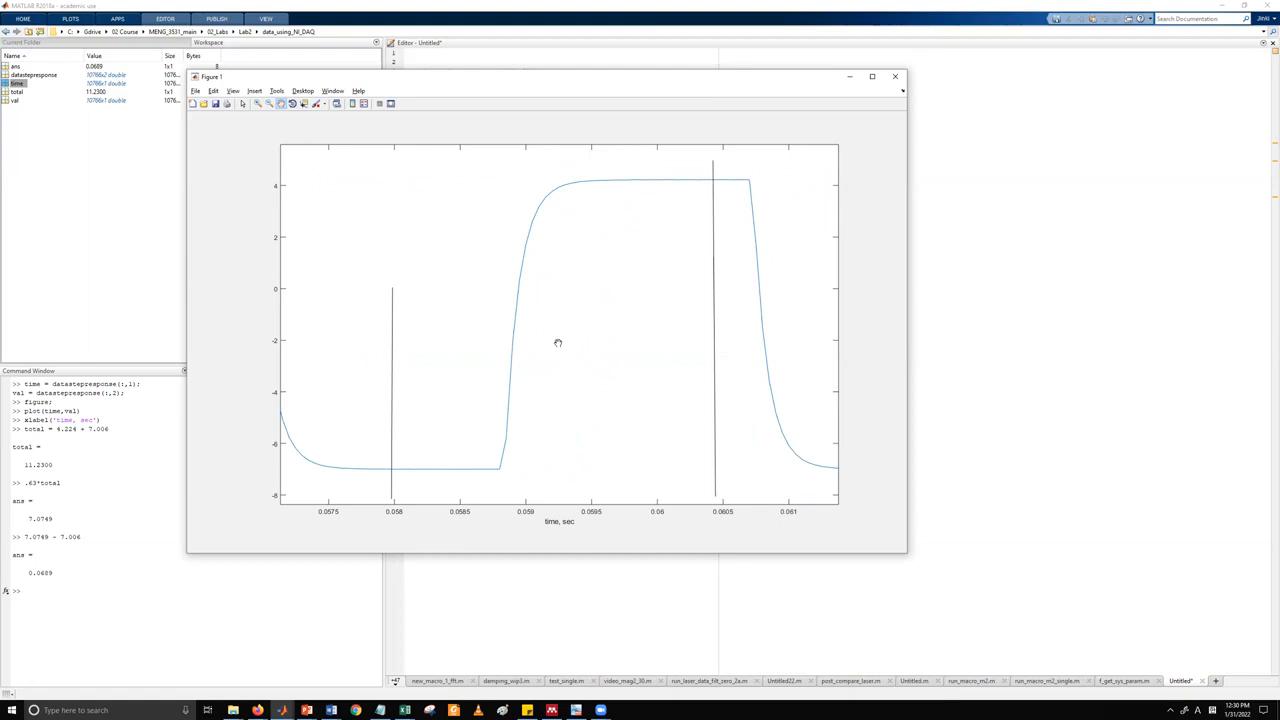
left_click_drag(566, 263, 566, 278)
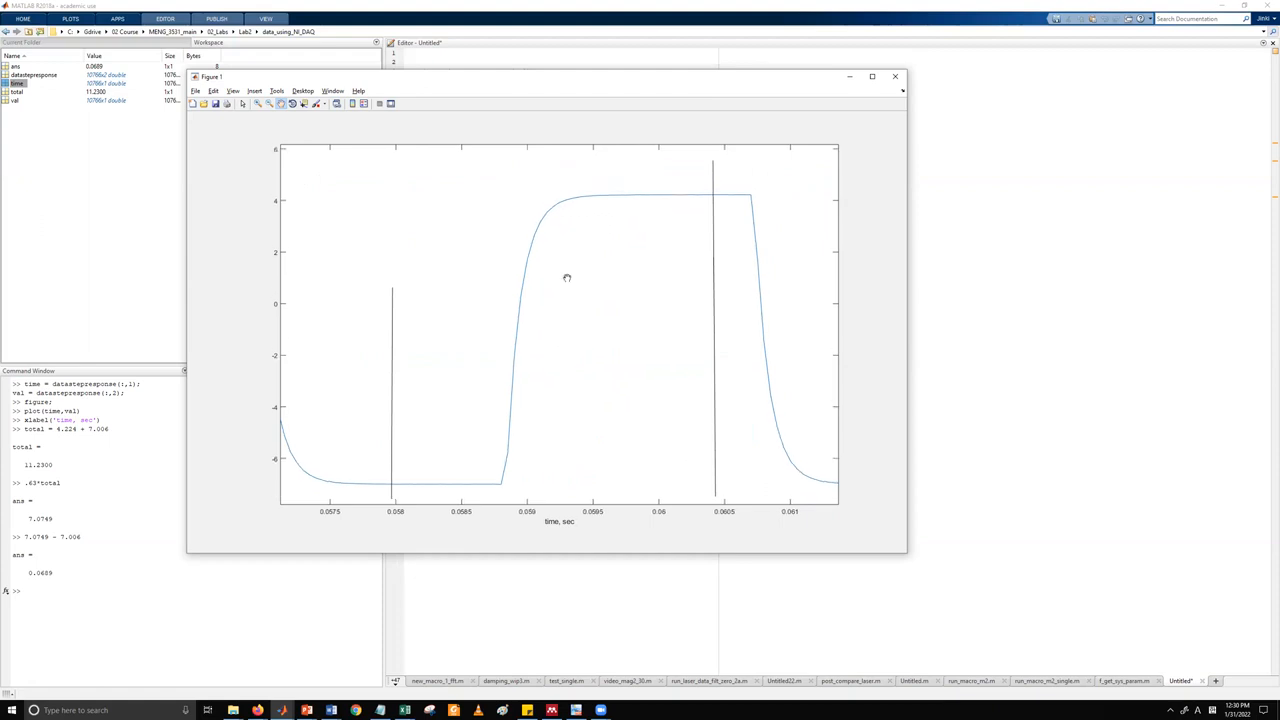